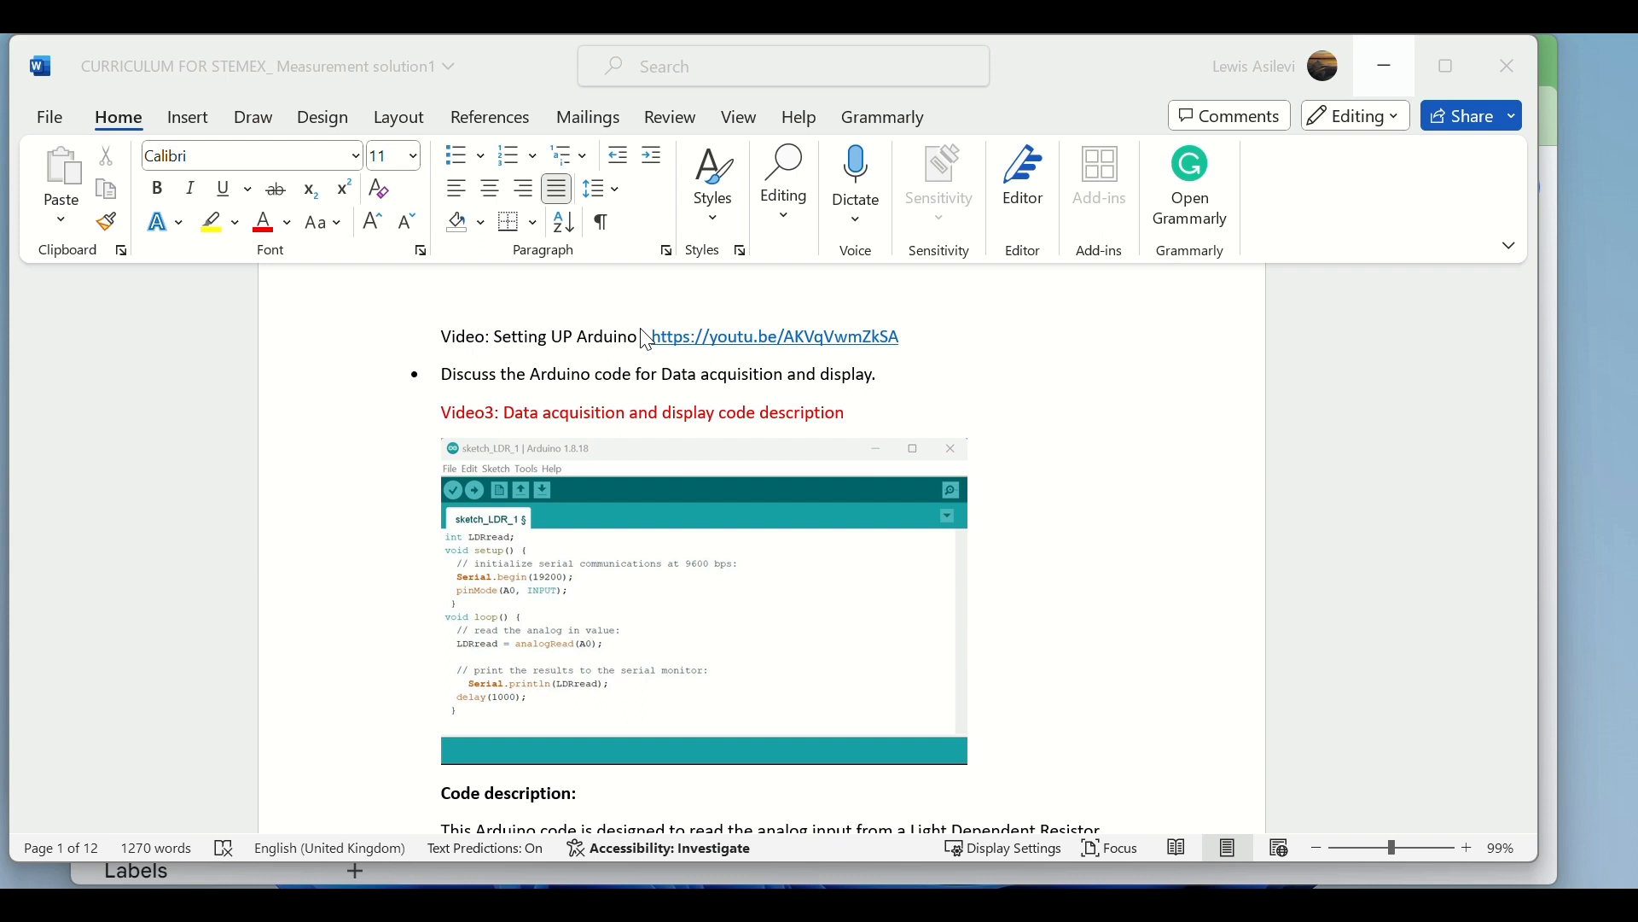
# Minimize the open Word and File Explorer windows to bring the Chrome browser into view
pyautogui.click(1391, 67)
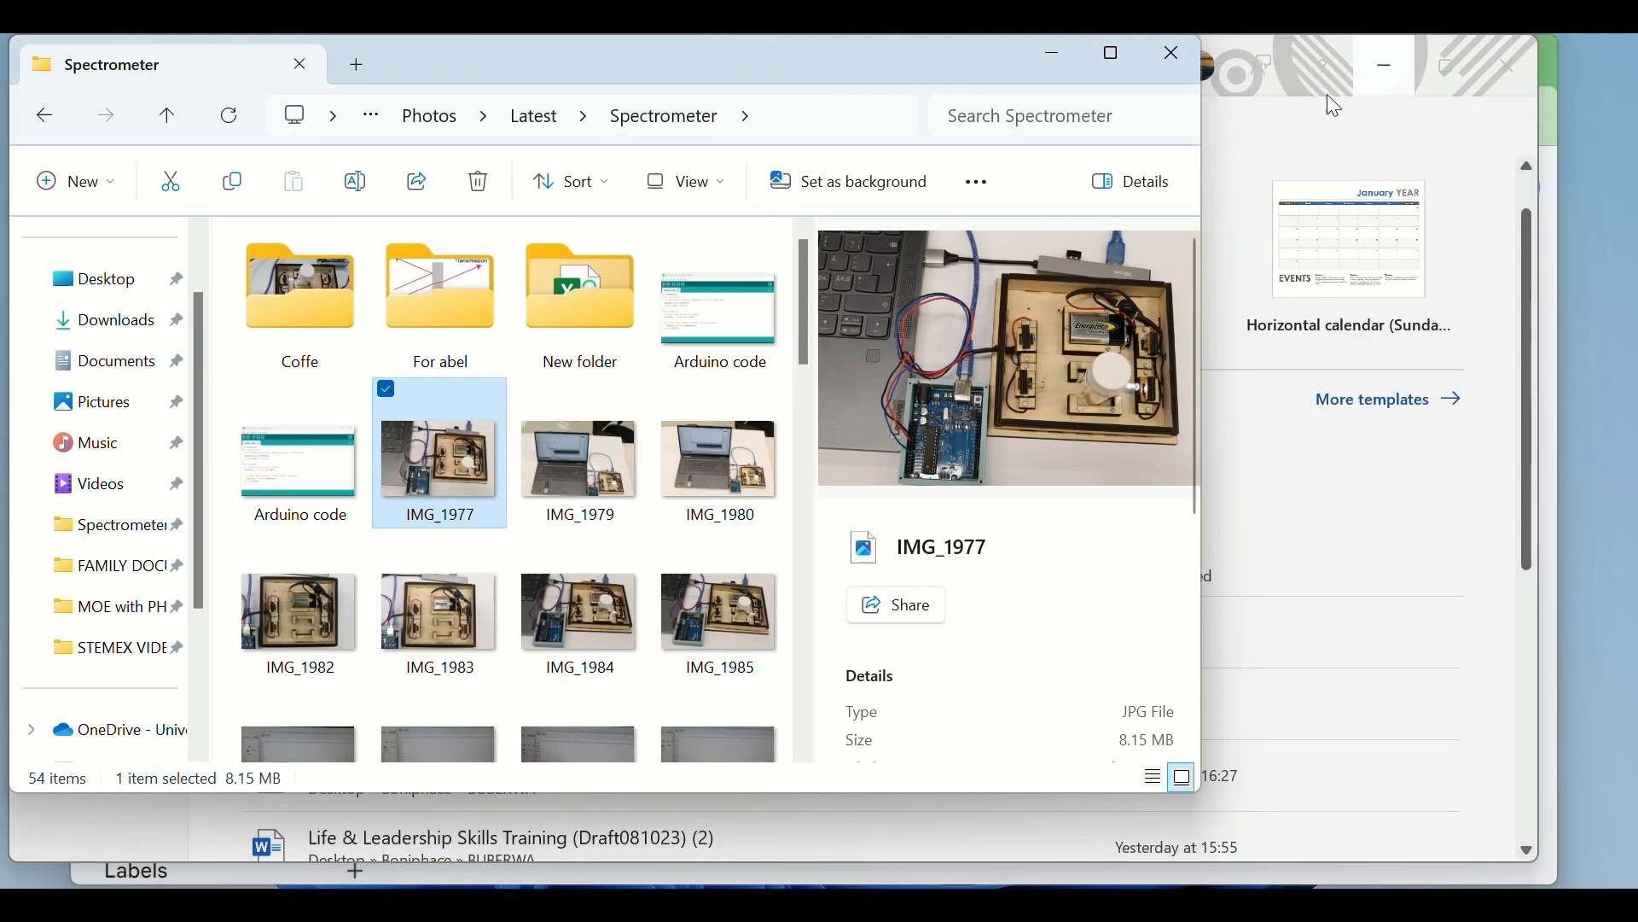
pyautogui.scroll(-10, 664, 478)
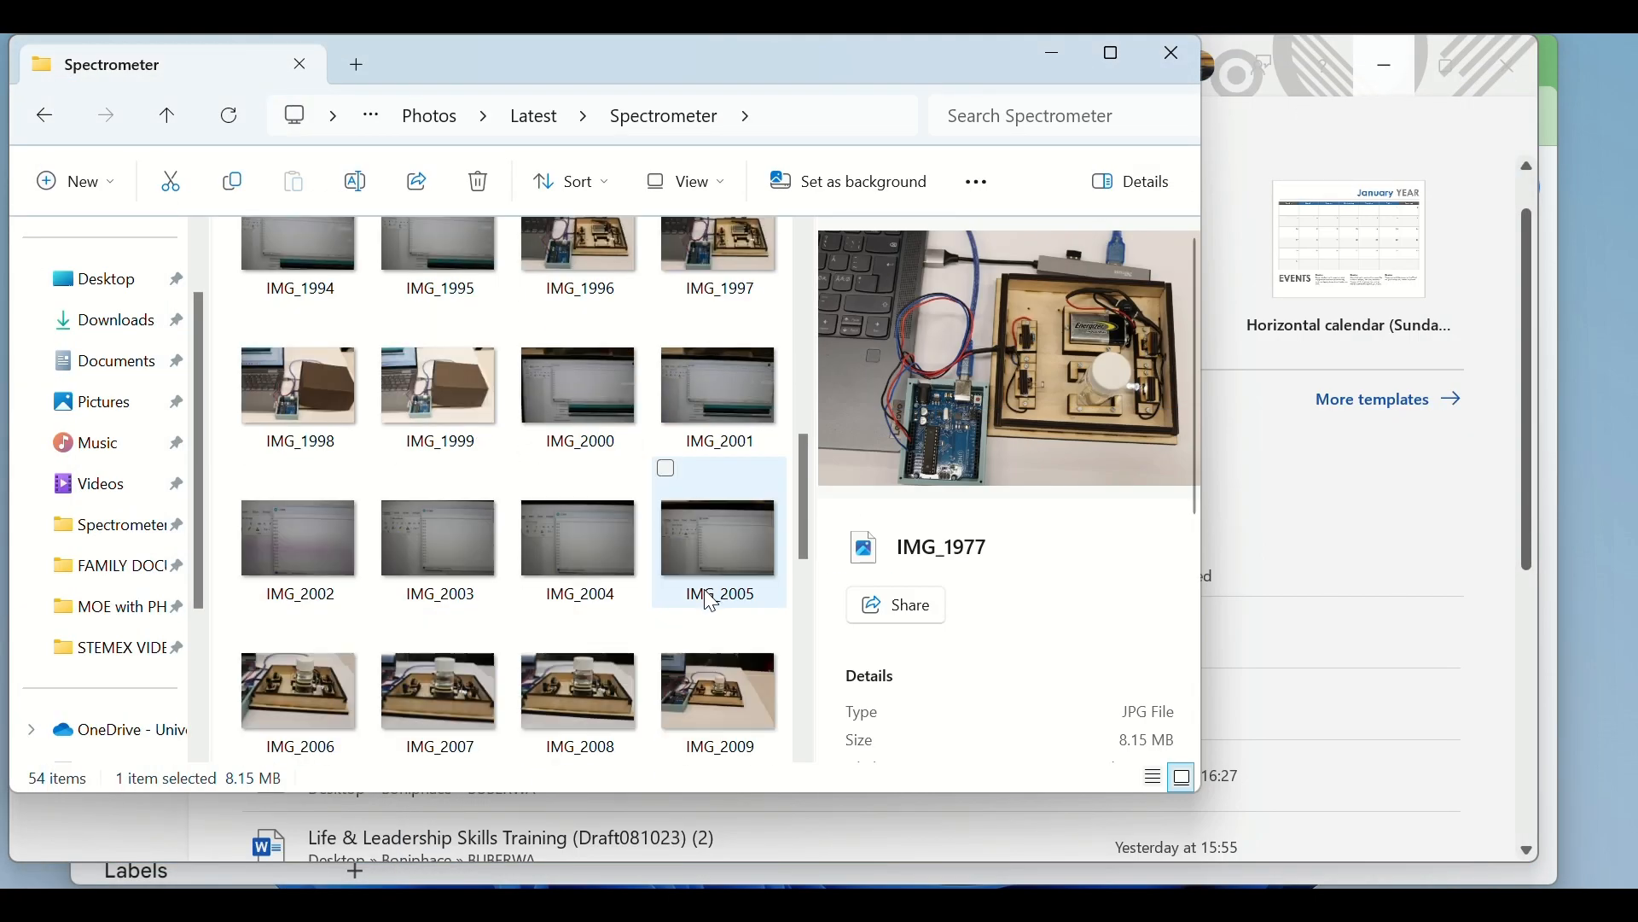
pyautogui.scroll(10, 711, 602)
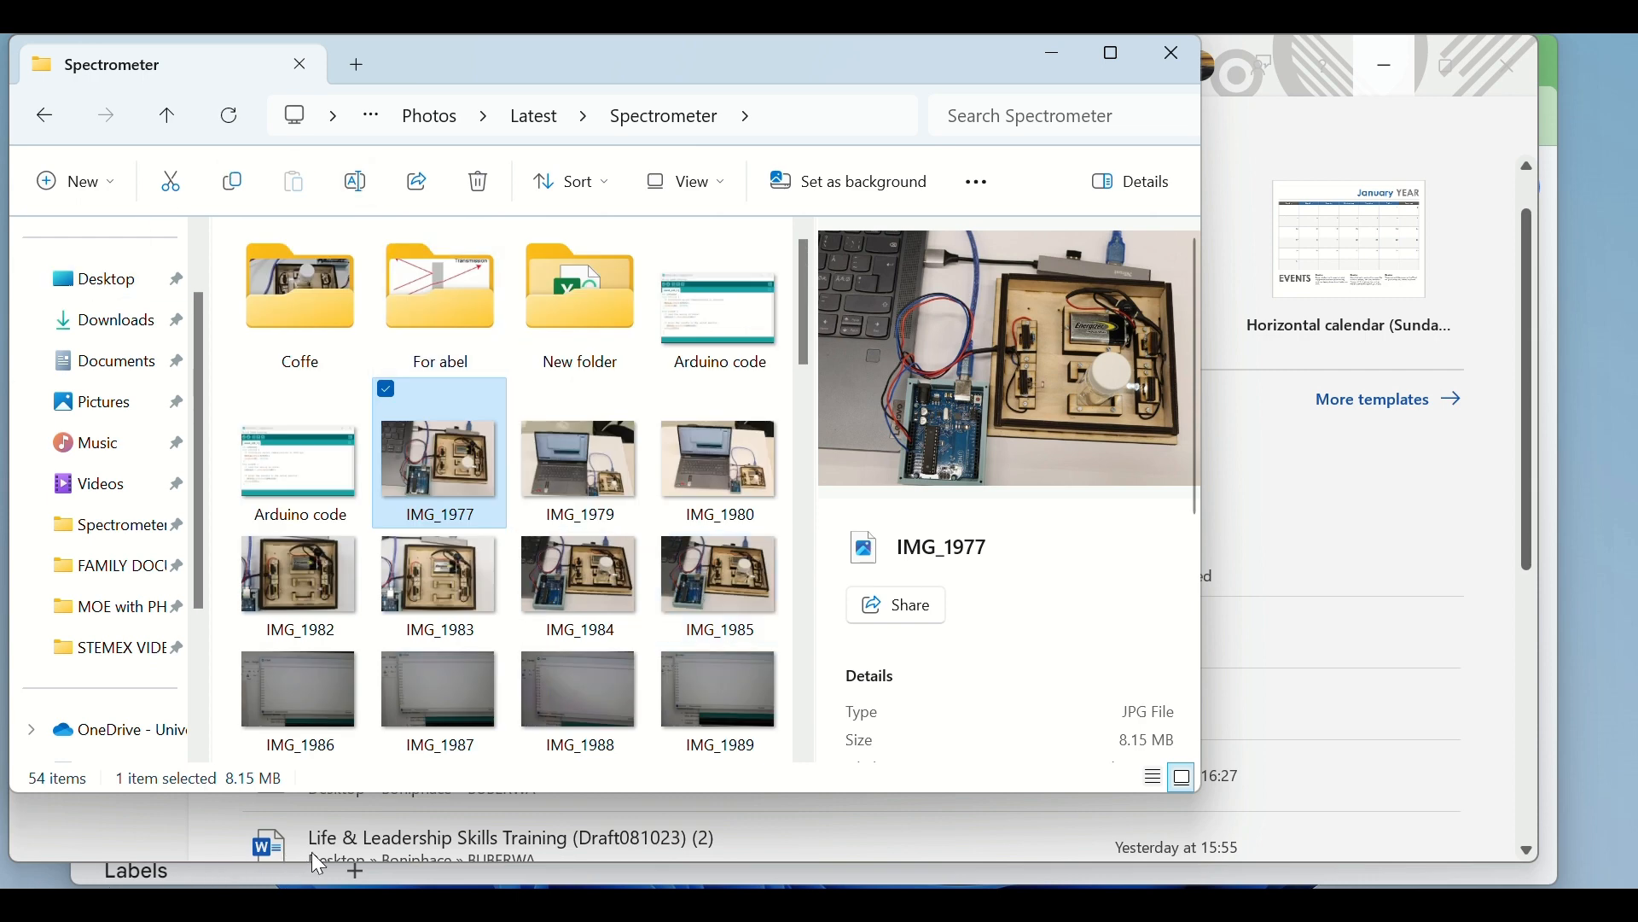
pyautogui.click(1056, 55)
pyautogui.click(1388, 64)
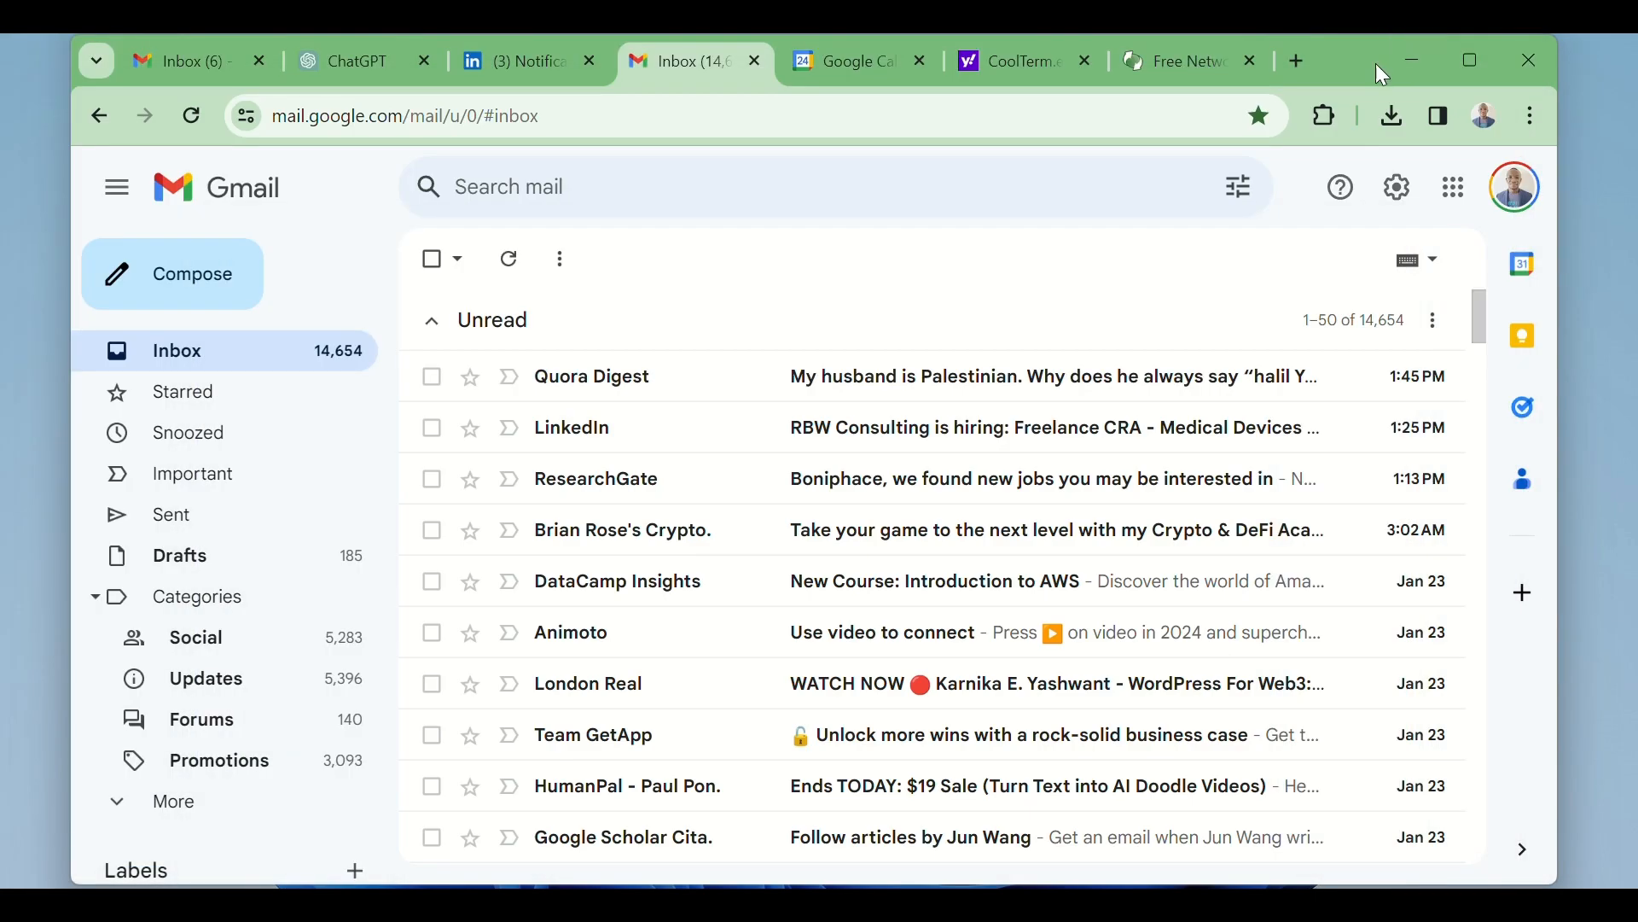
# Search the web for "coolTerm" in a new browser tab
pyautogui.click(1297, 58)
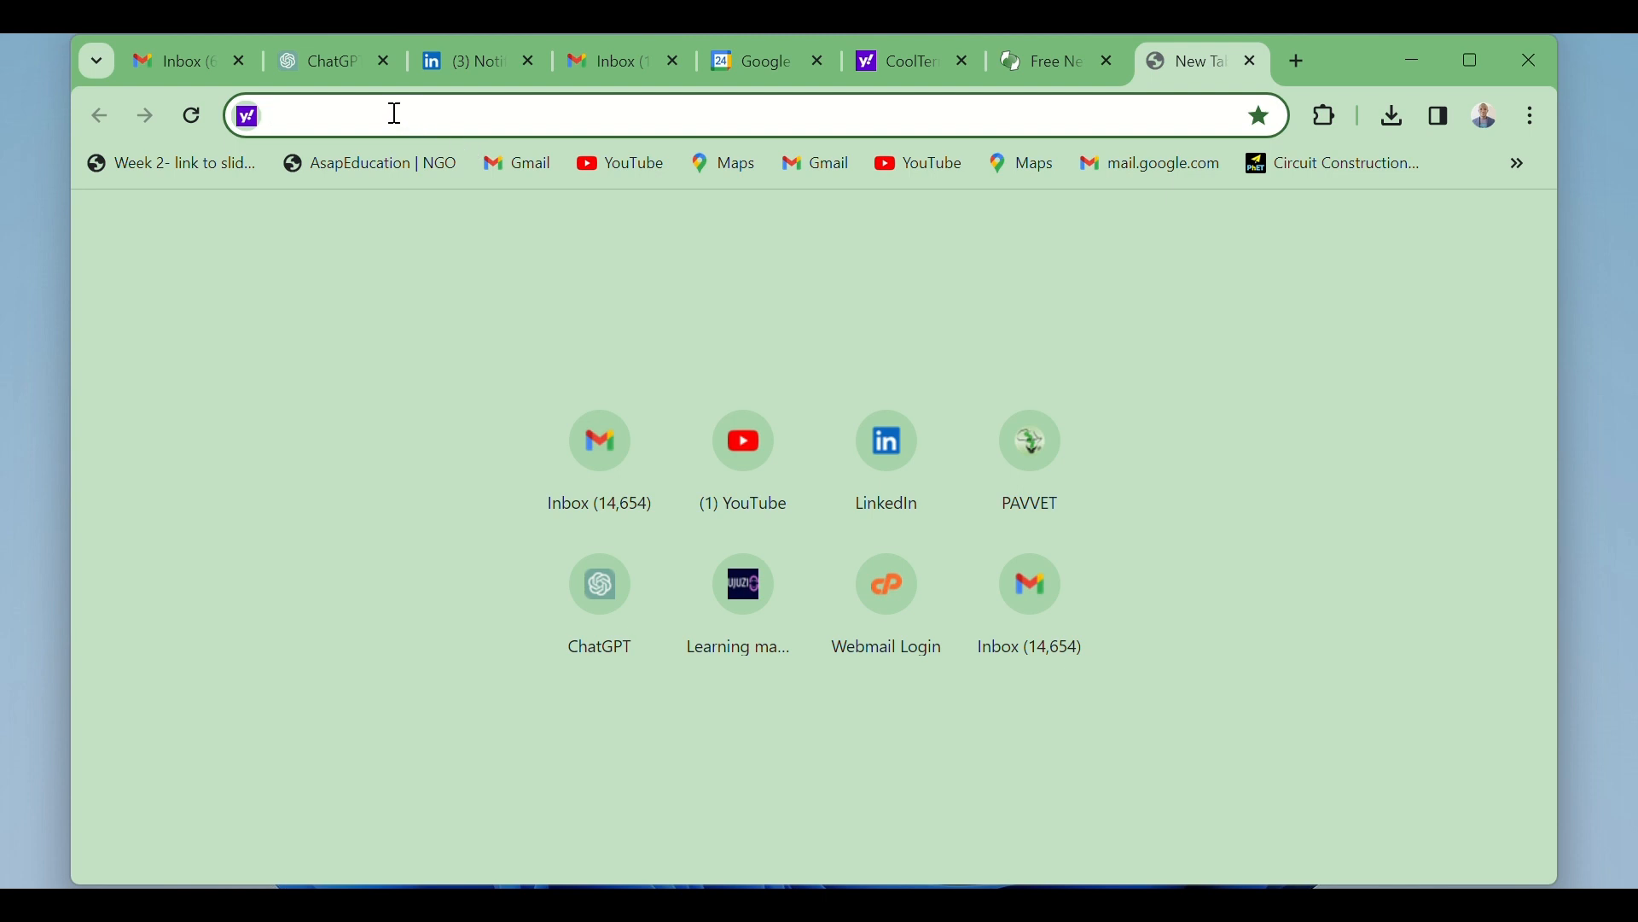
pyautogui.write('coo')
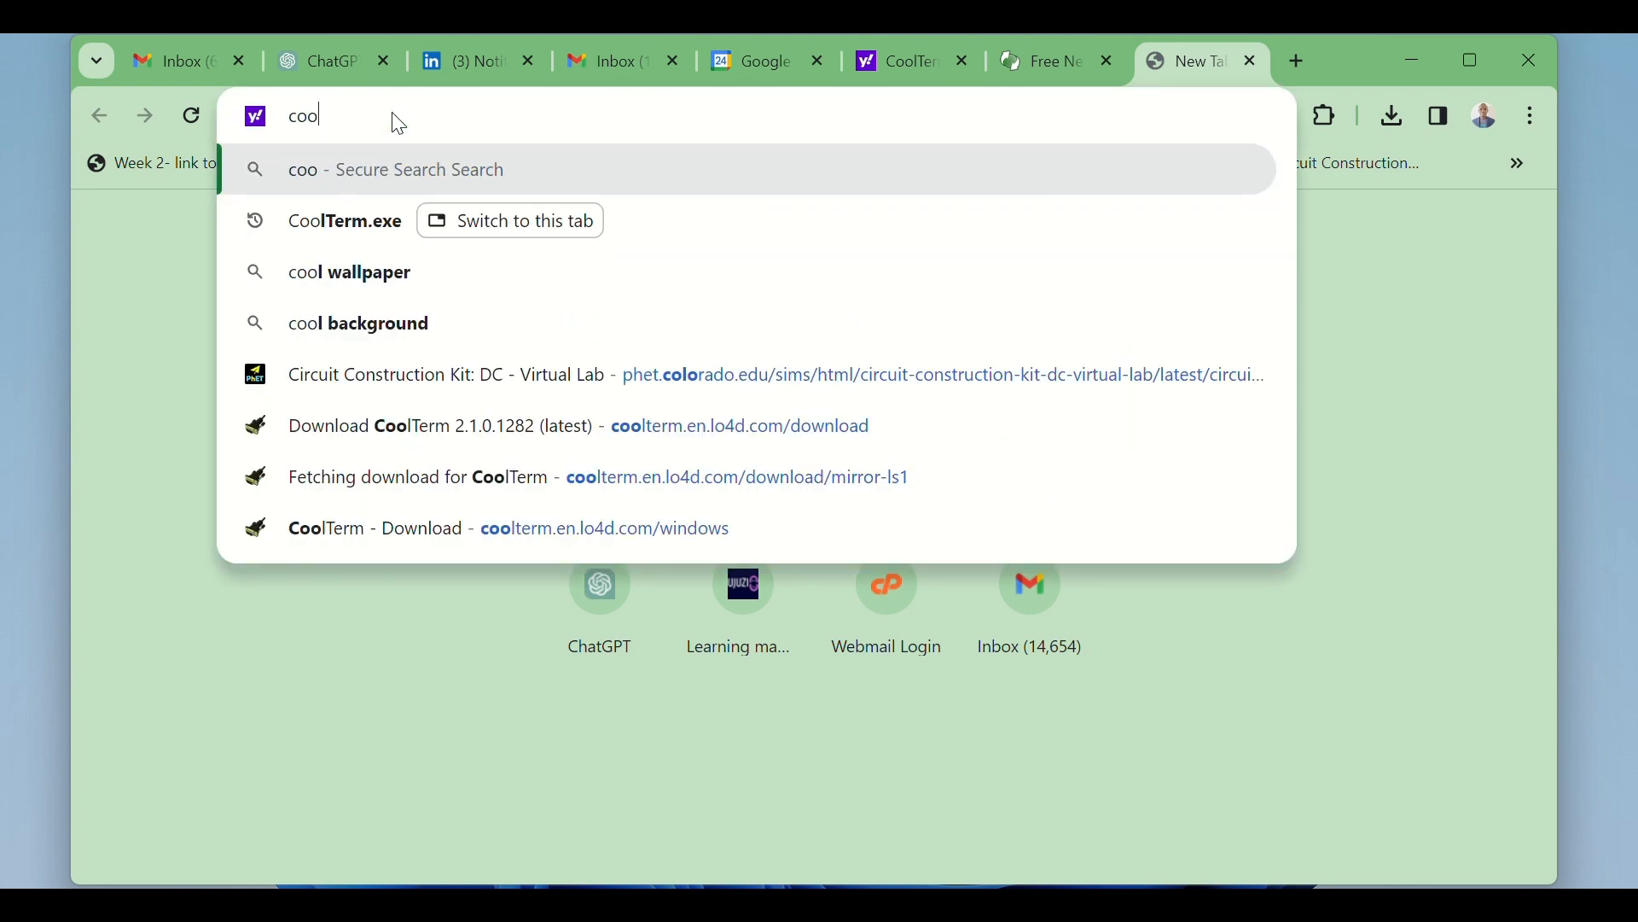
pyautogui.write('l')
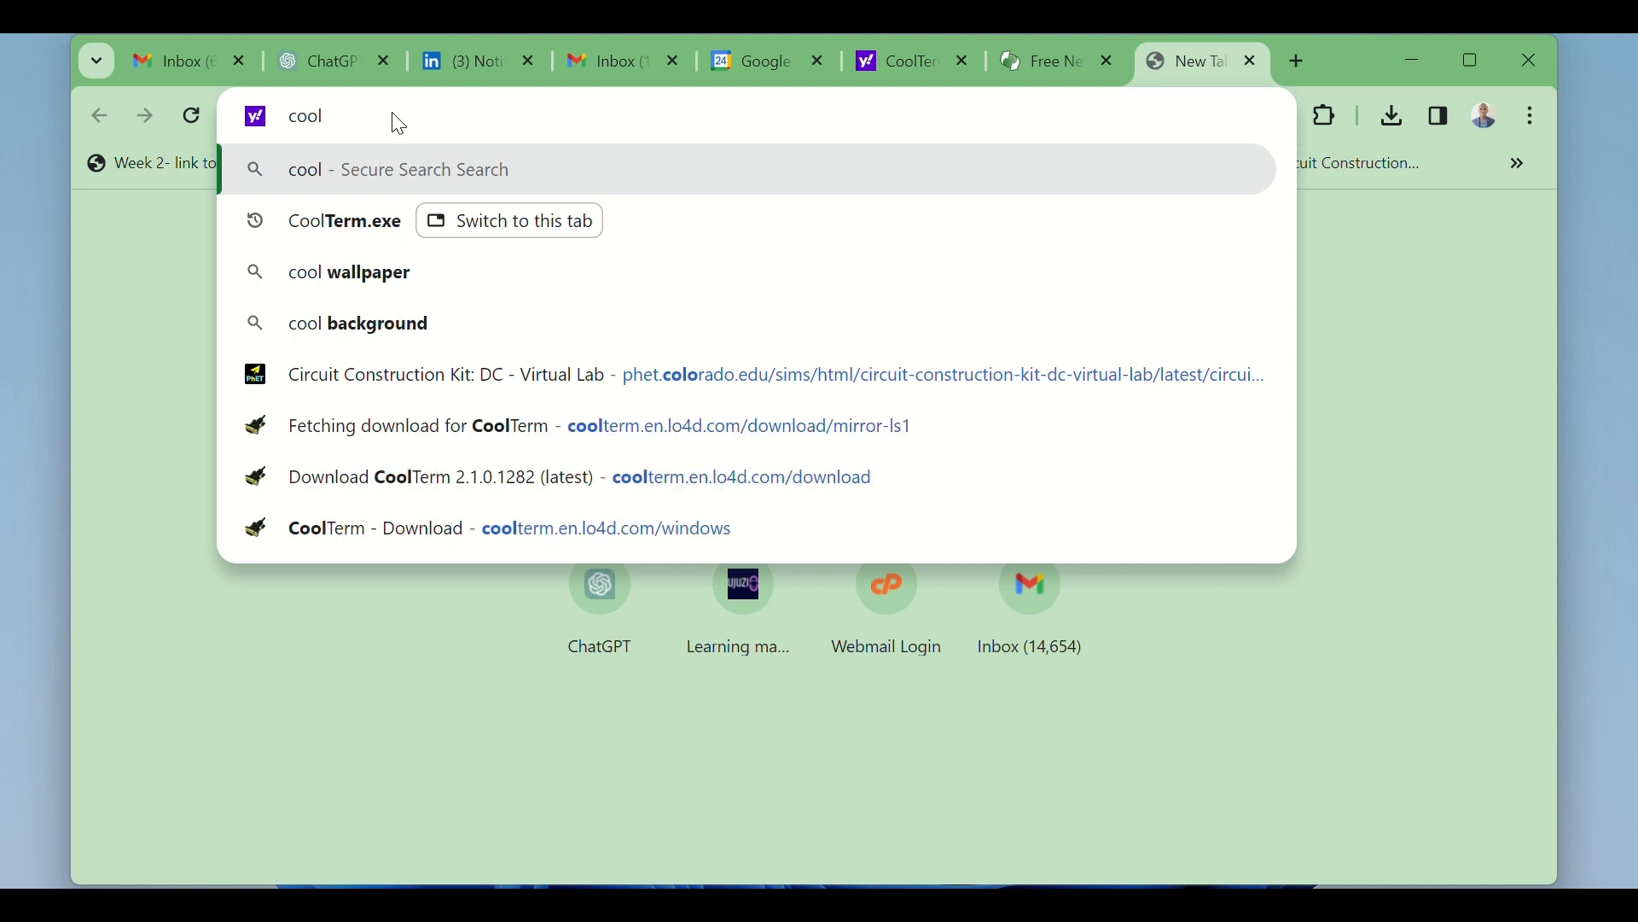
pyautogui.write('Term')
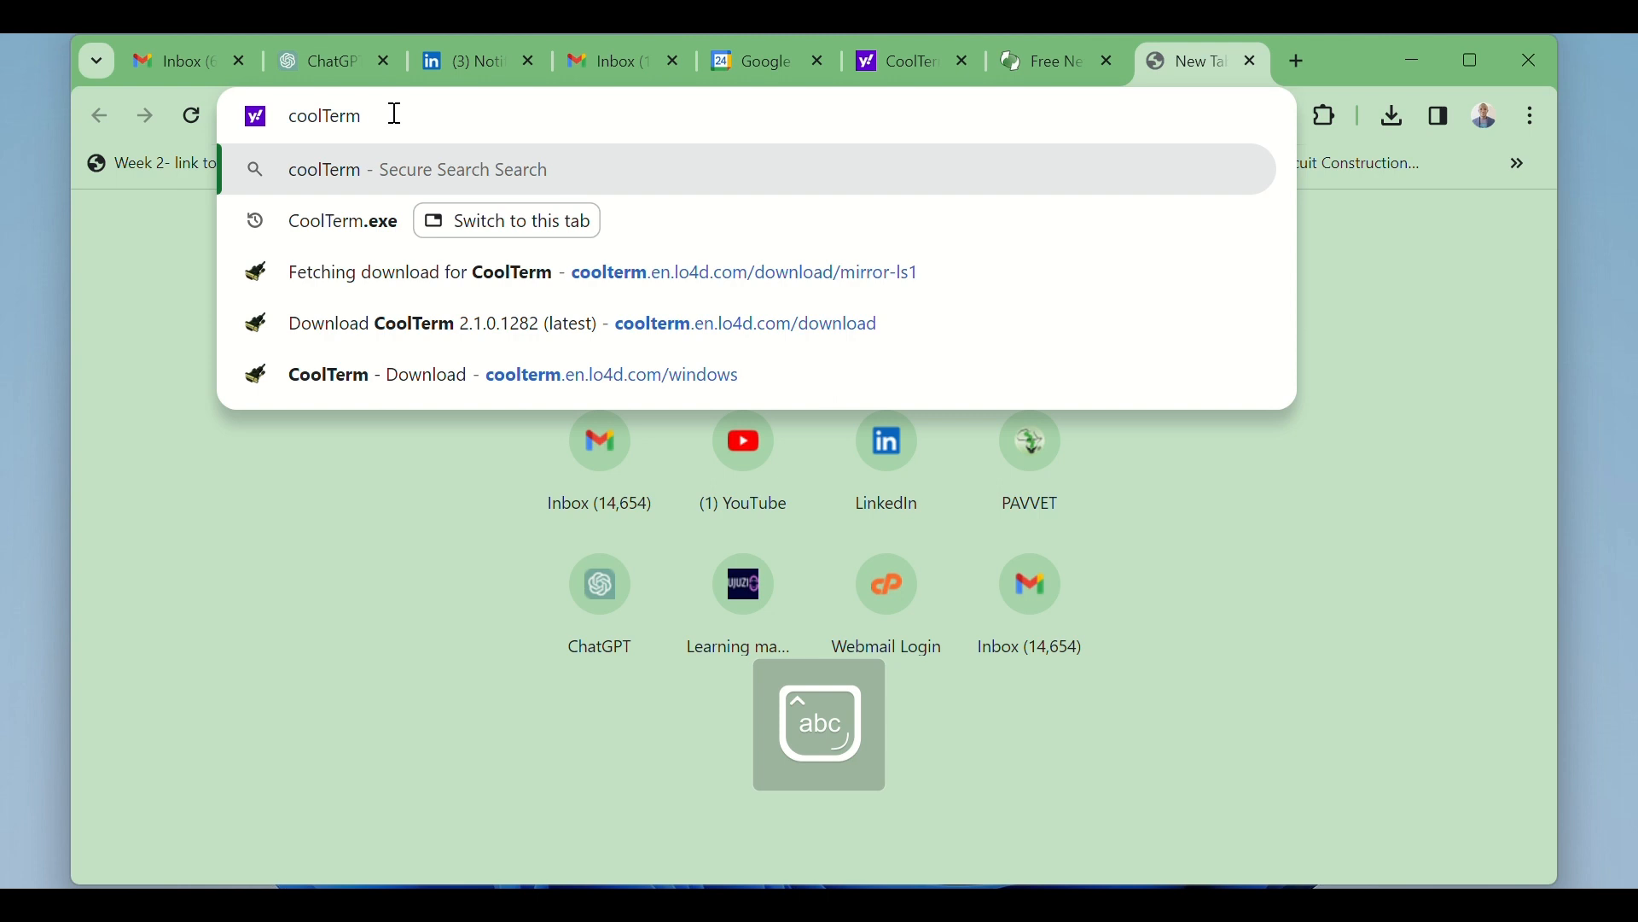
pyautogui.press('Return')
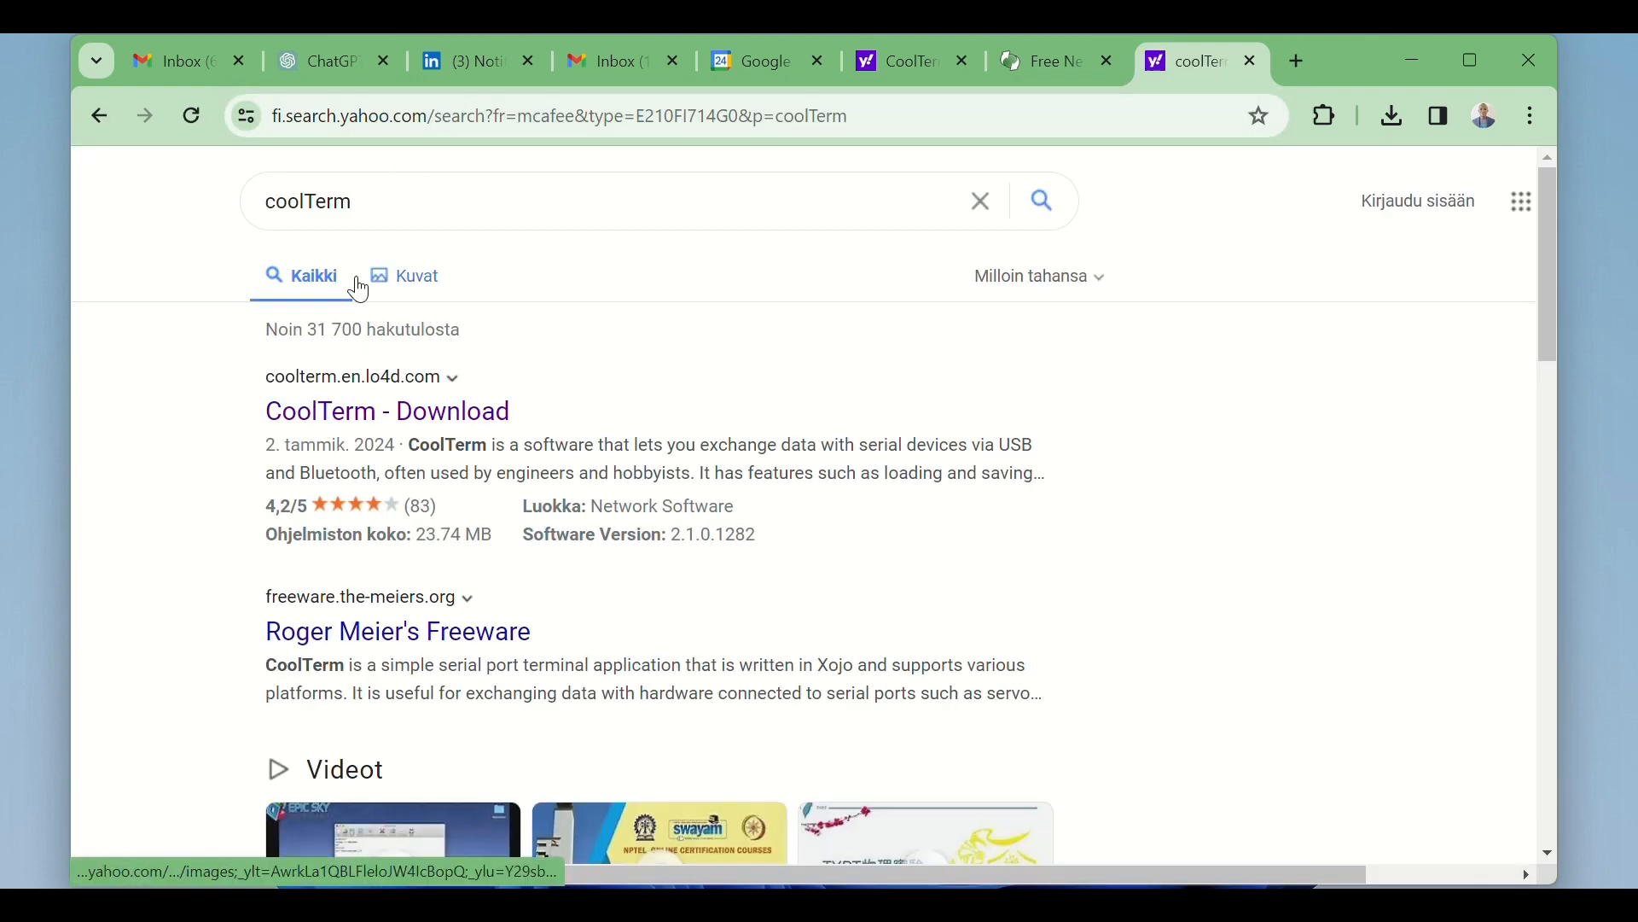
# Open the LO4D CoolTerm download page from the results and download the 64-bit ZIP from the LO4D.com UK mirror
pyautogui.click(428, 418)
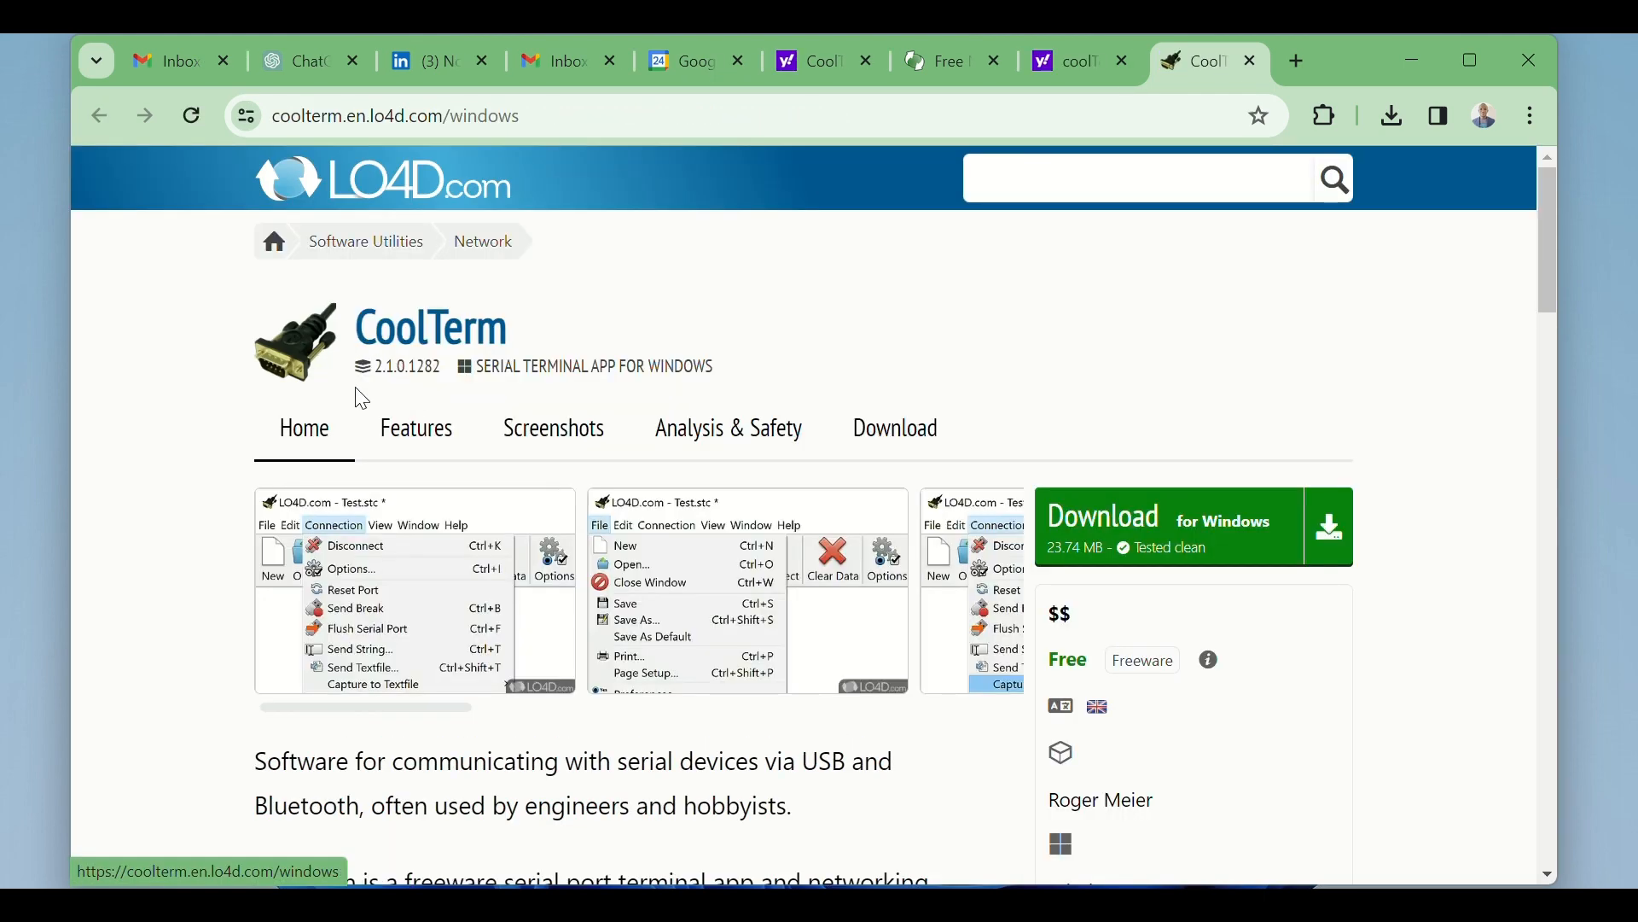
pyautogui.click(1292, 536)
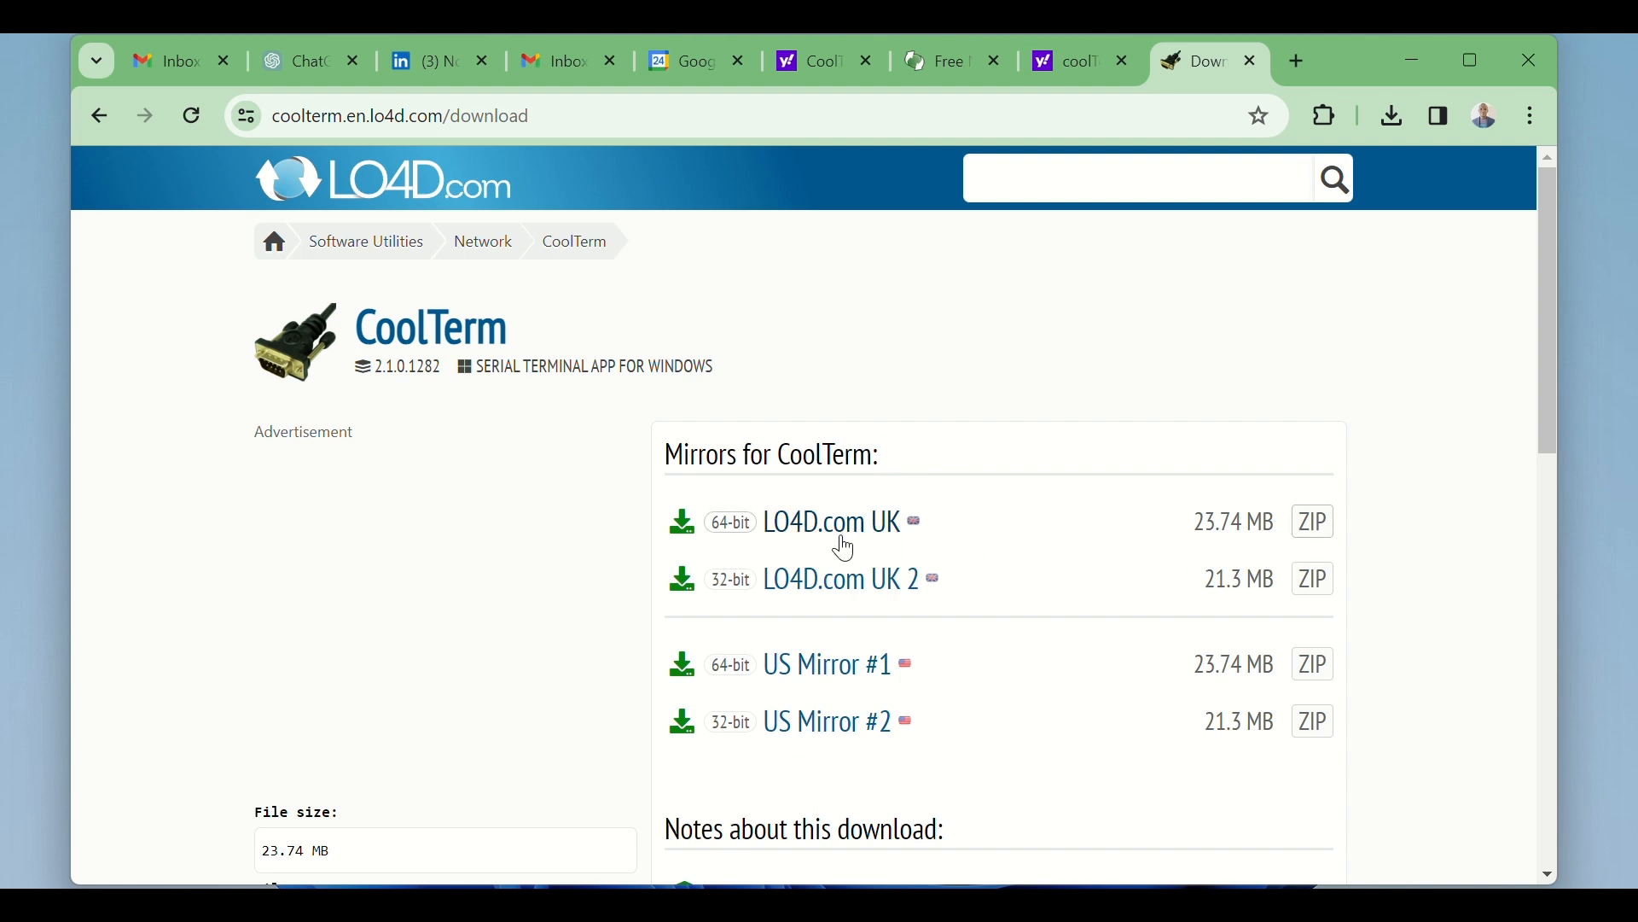
pyautogui.click(1319, 524)
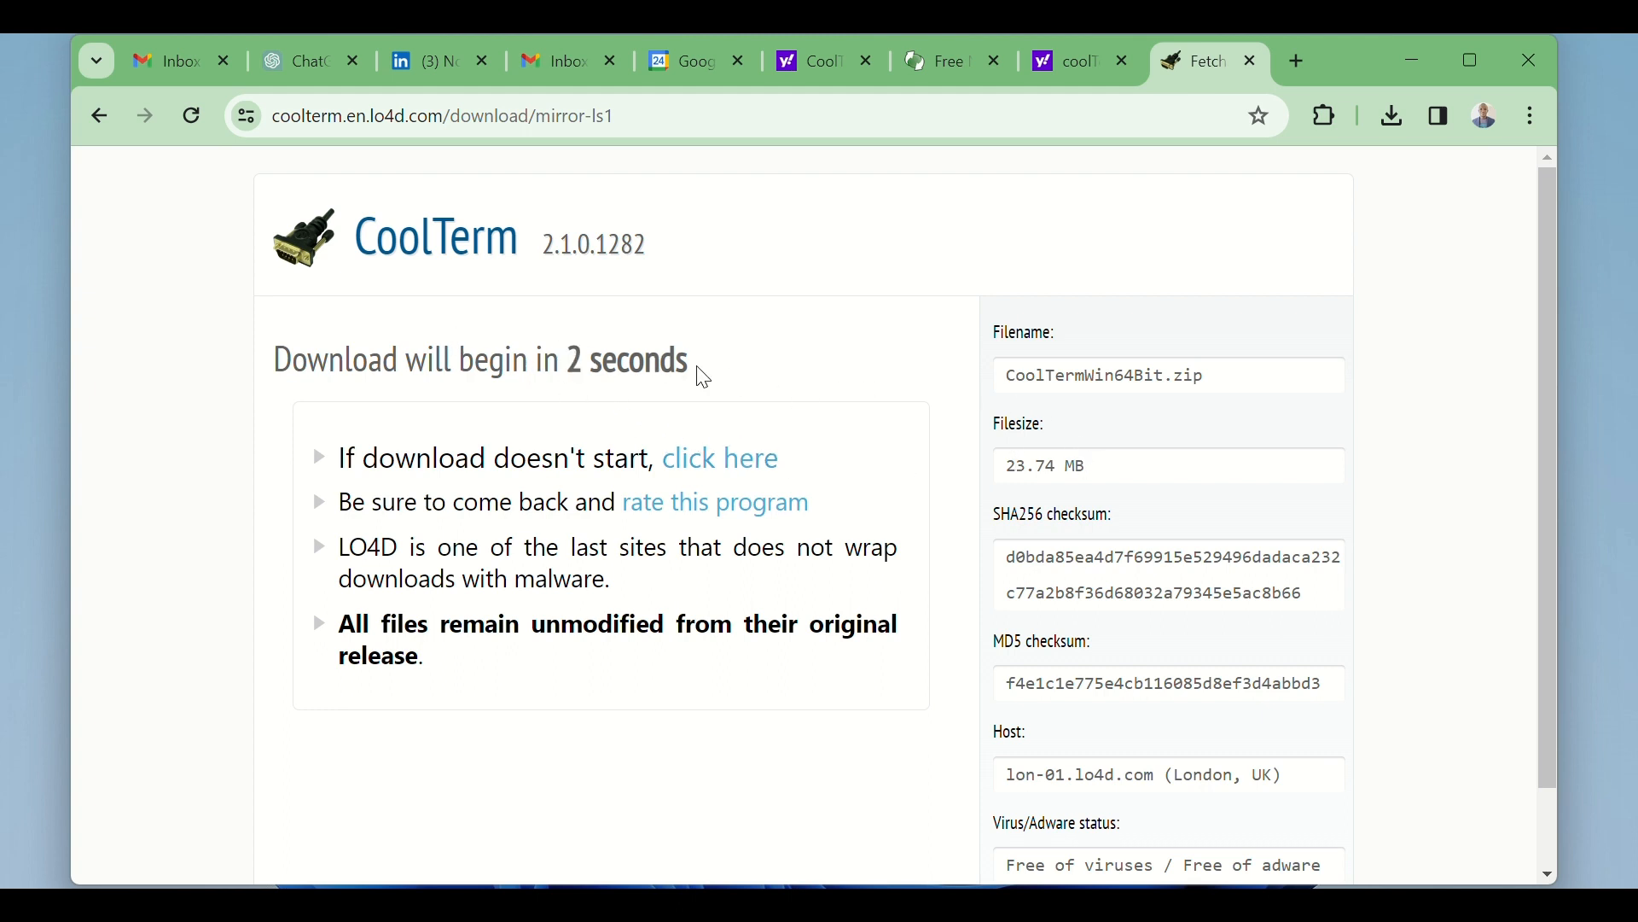
pyautogui.scroll(-1, 700, 369)
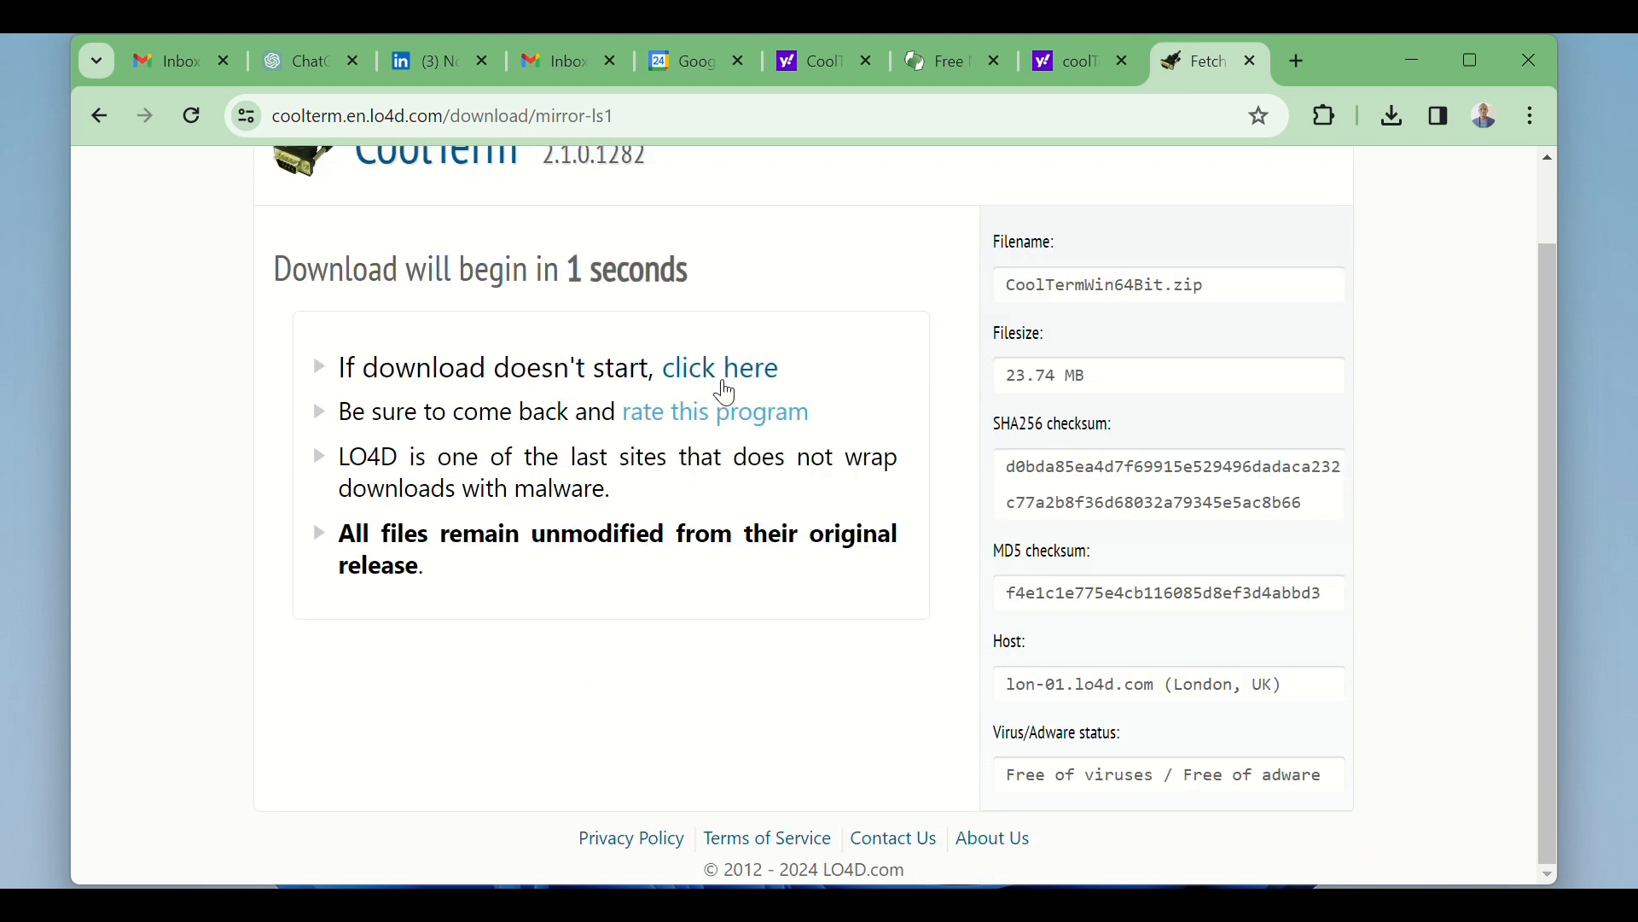
pyautogui.scroll(1, 729, 375)
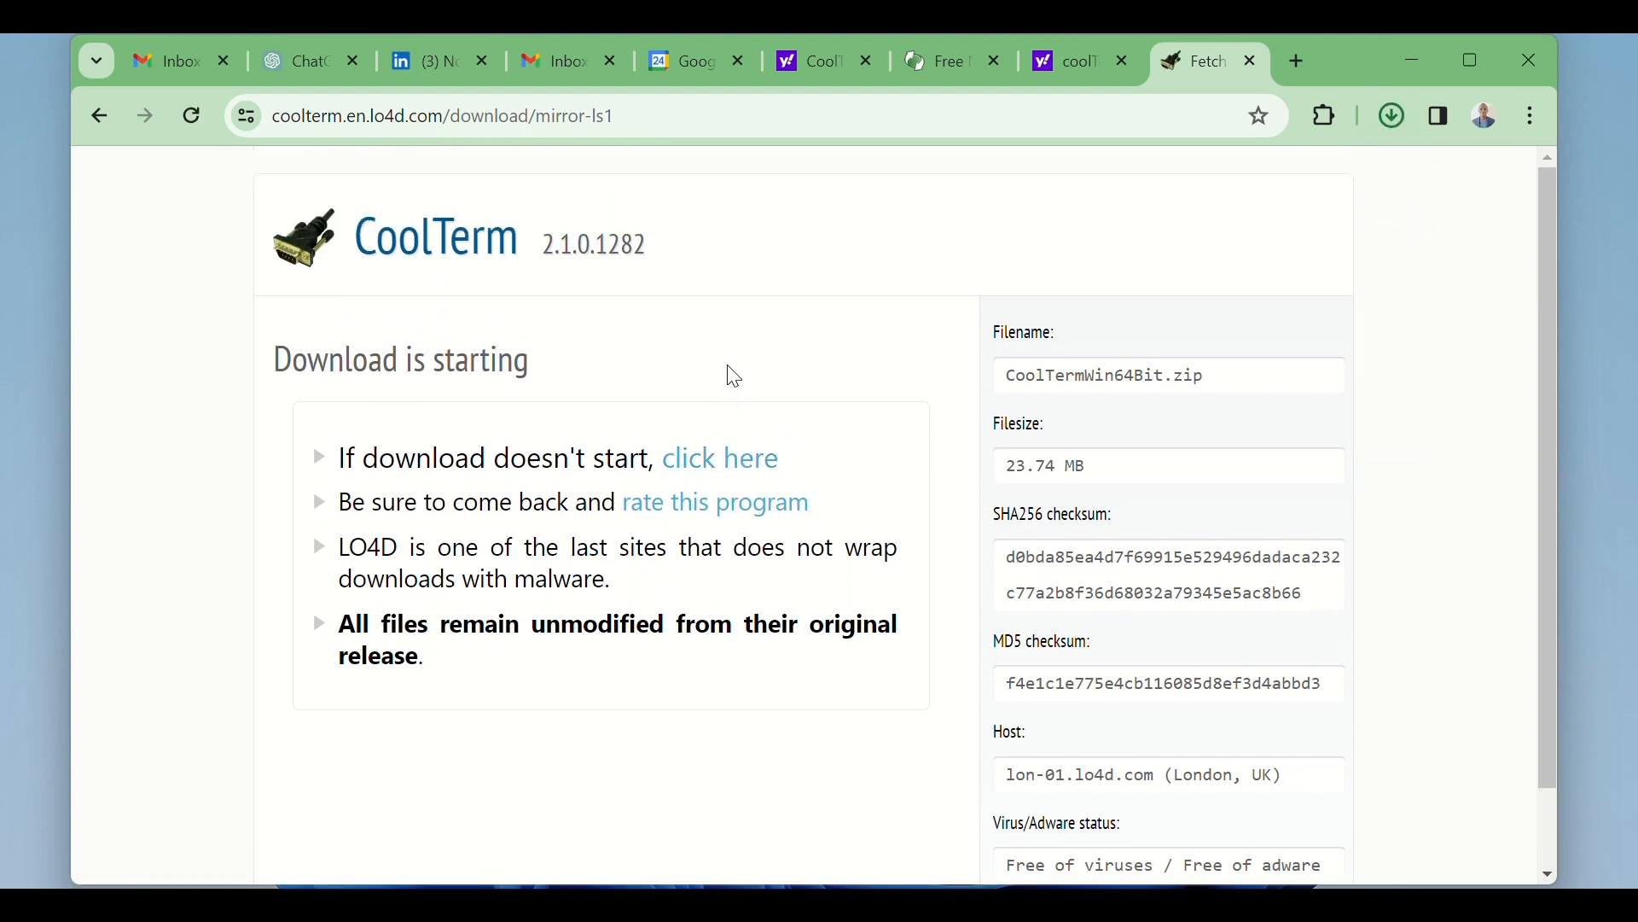
# Show the newly downloaded CoolTermWin64Bit (1) archive in its folder and extract all its files to the suggested destination
pyautogui.click(1397, 119)
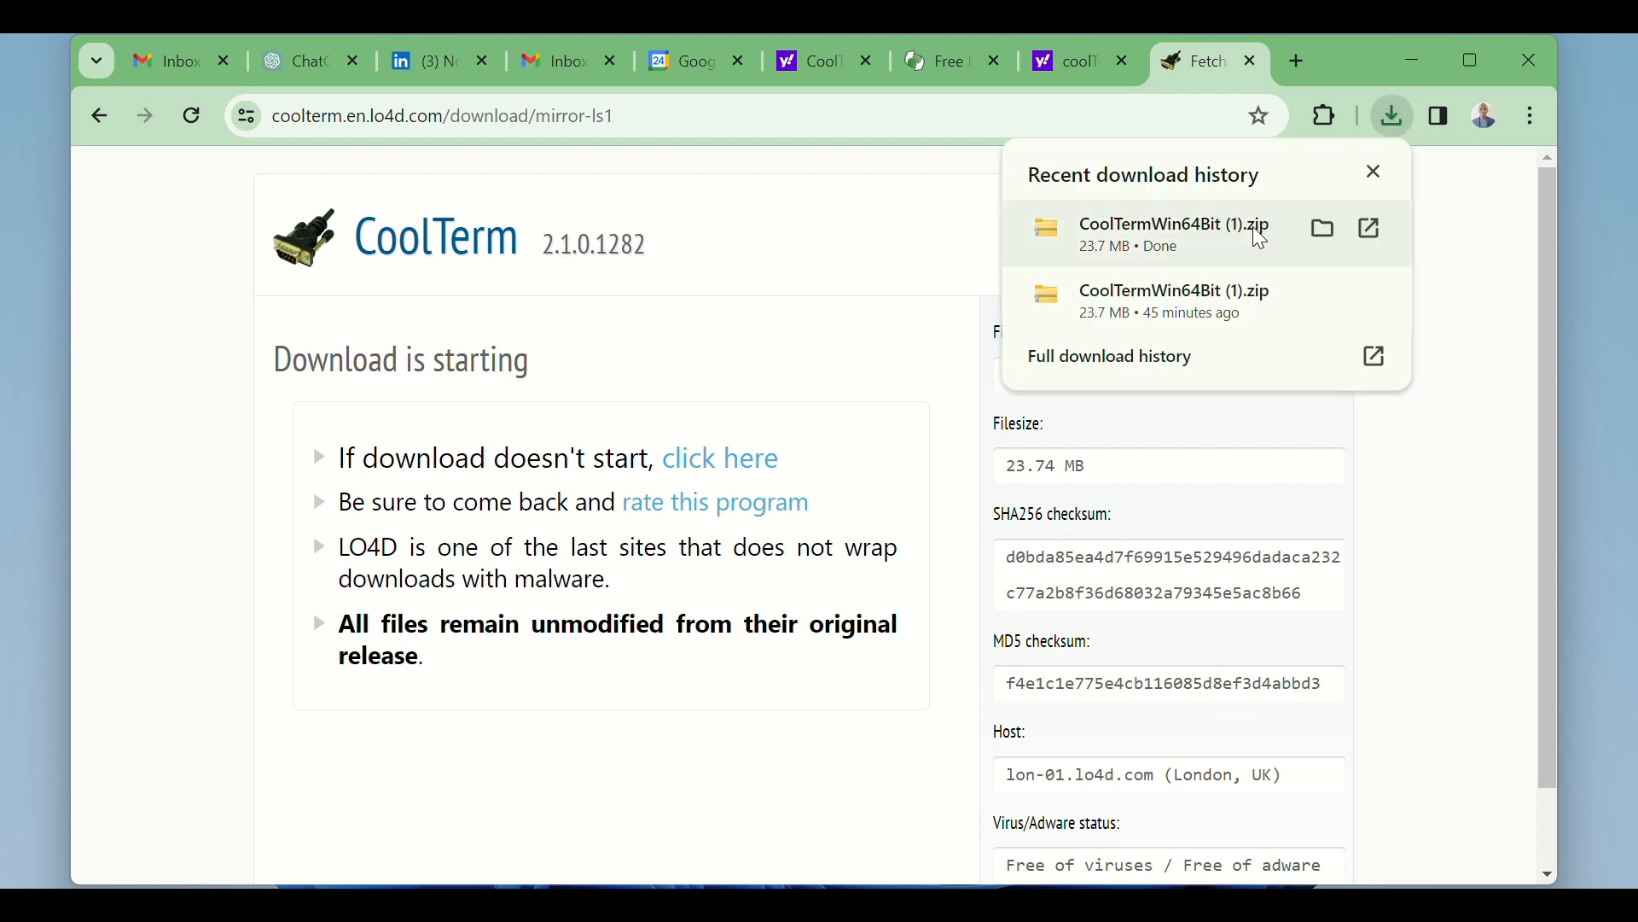
pyautogui.click(1329, 229)
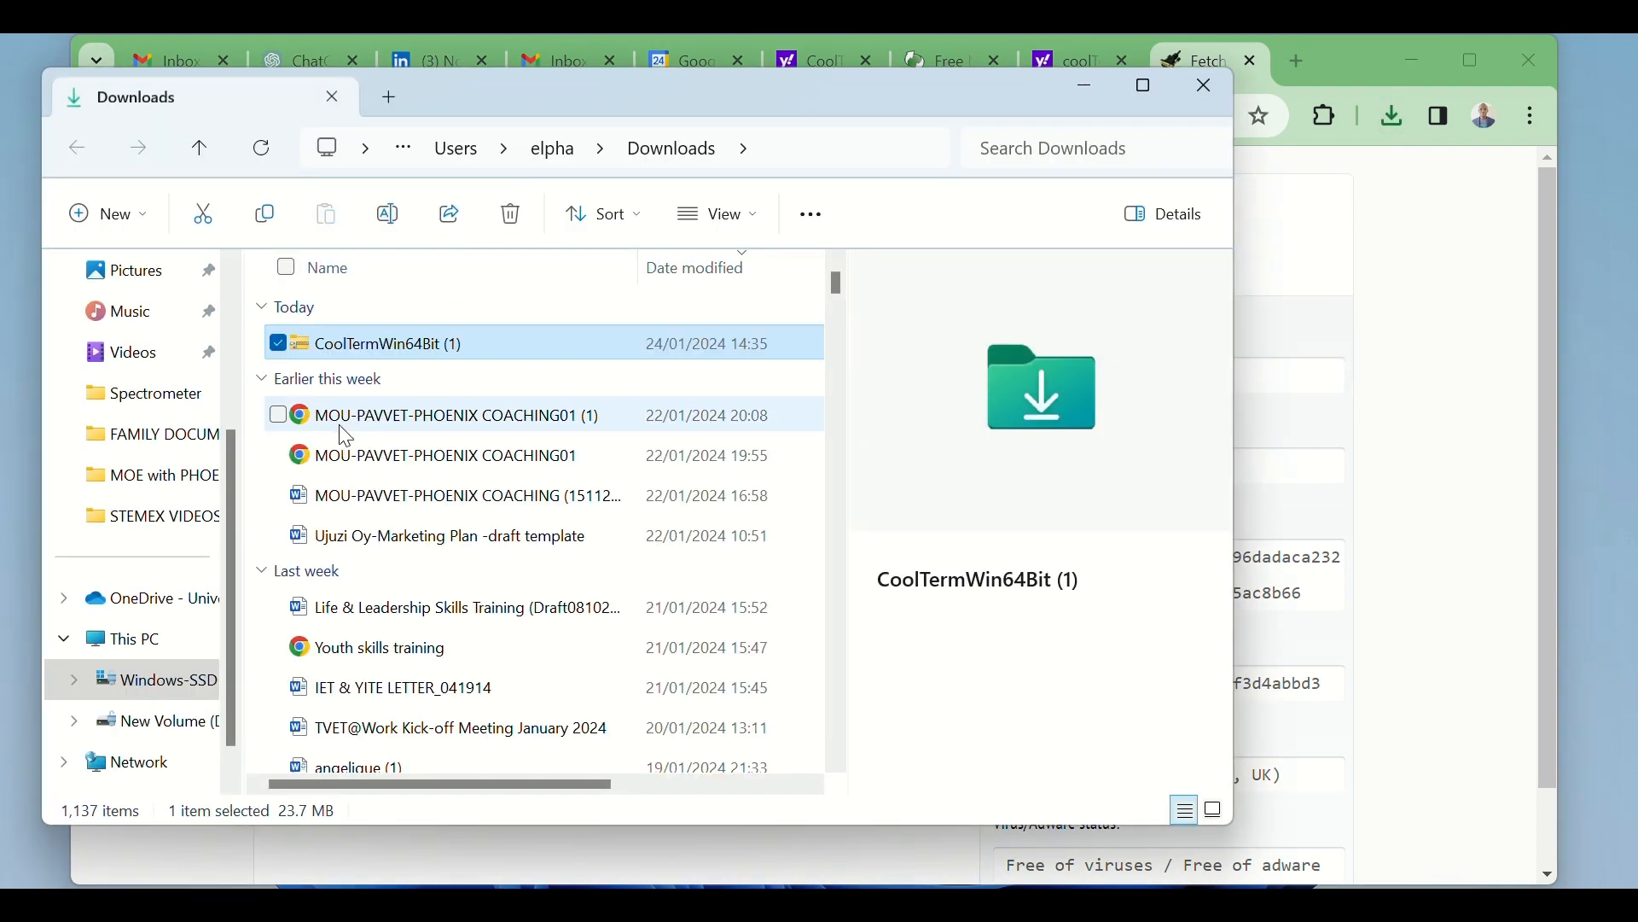
pyautogui.rightClick(368, 352)
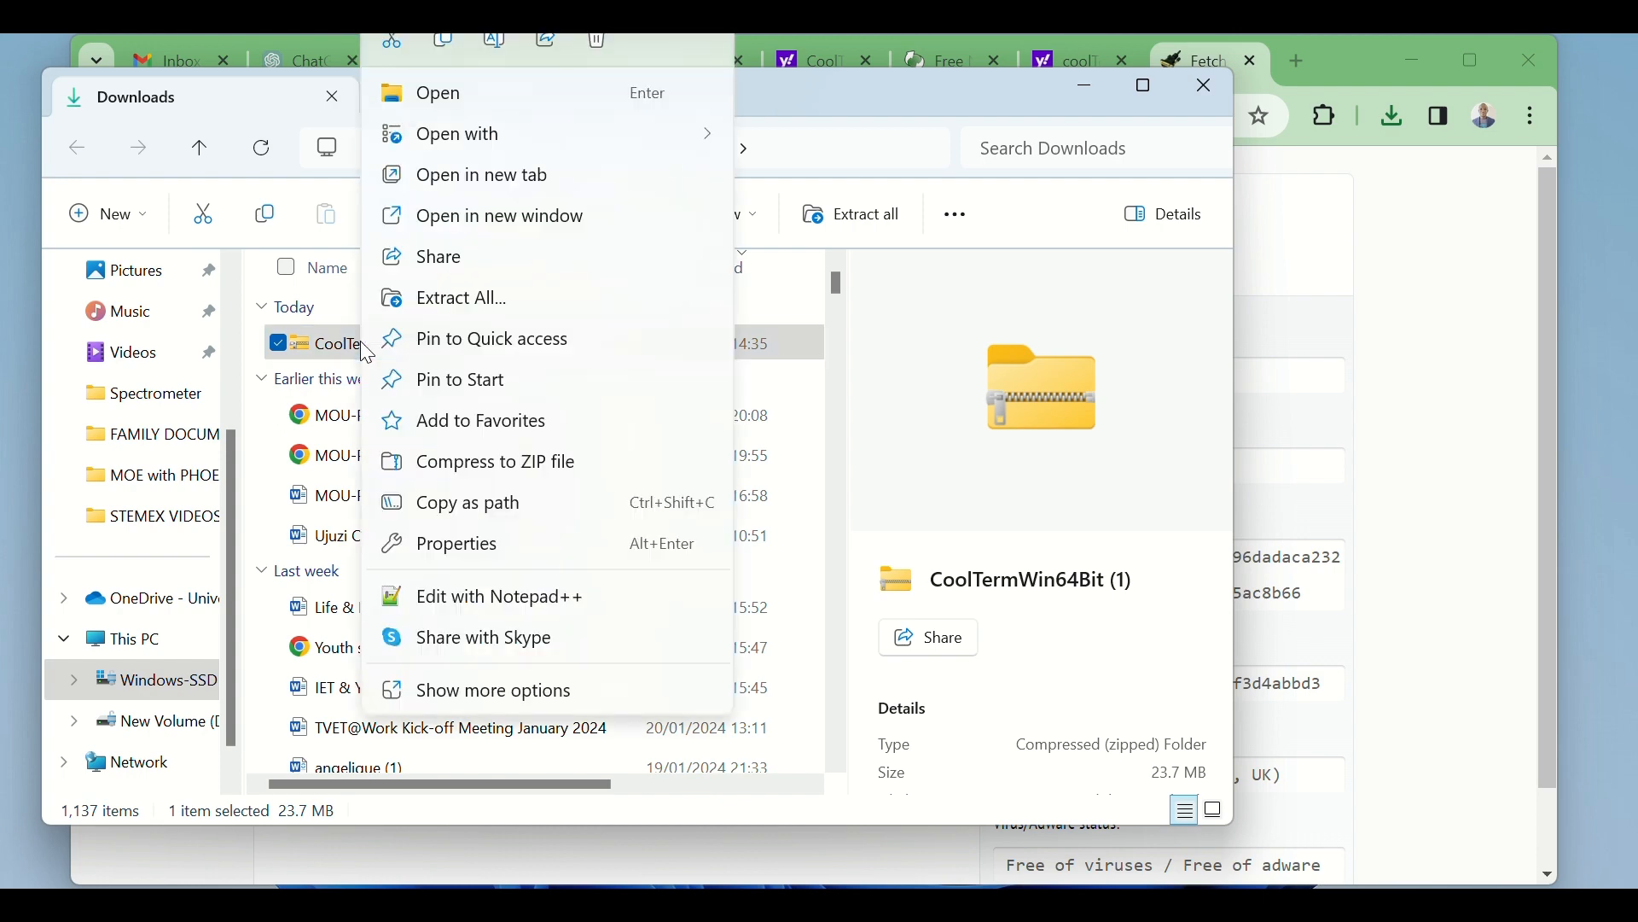
pyautogui.click(473, 300)
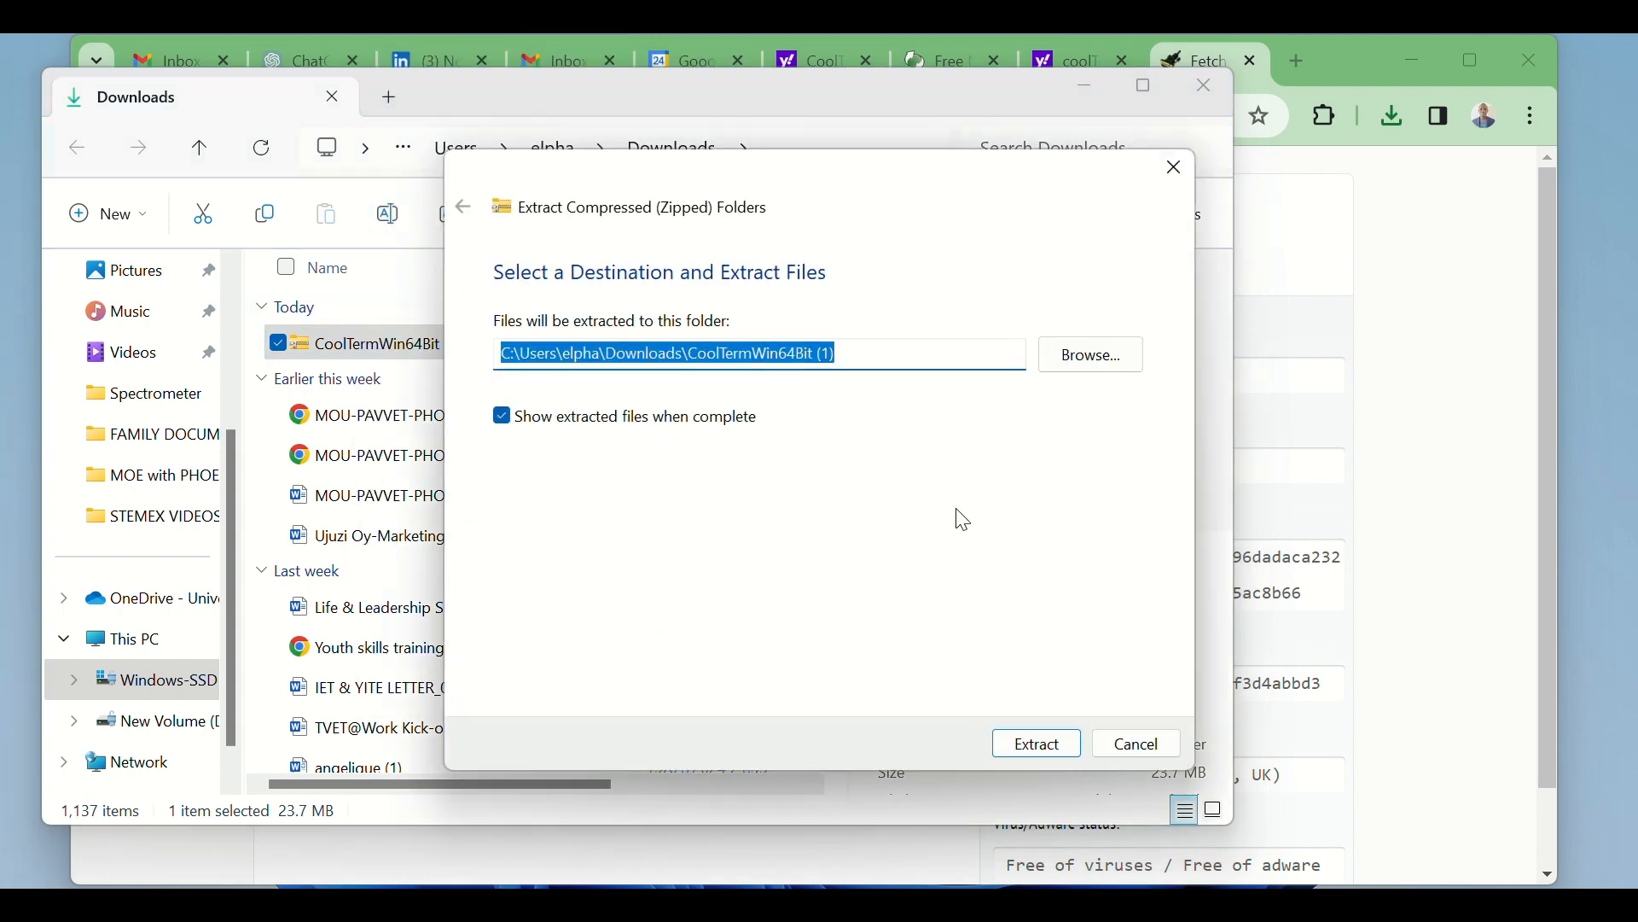
pyautogui.click(1063, 739)
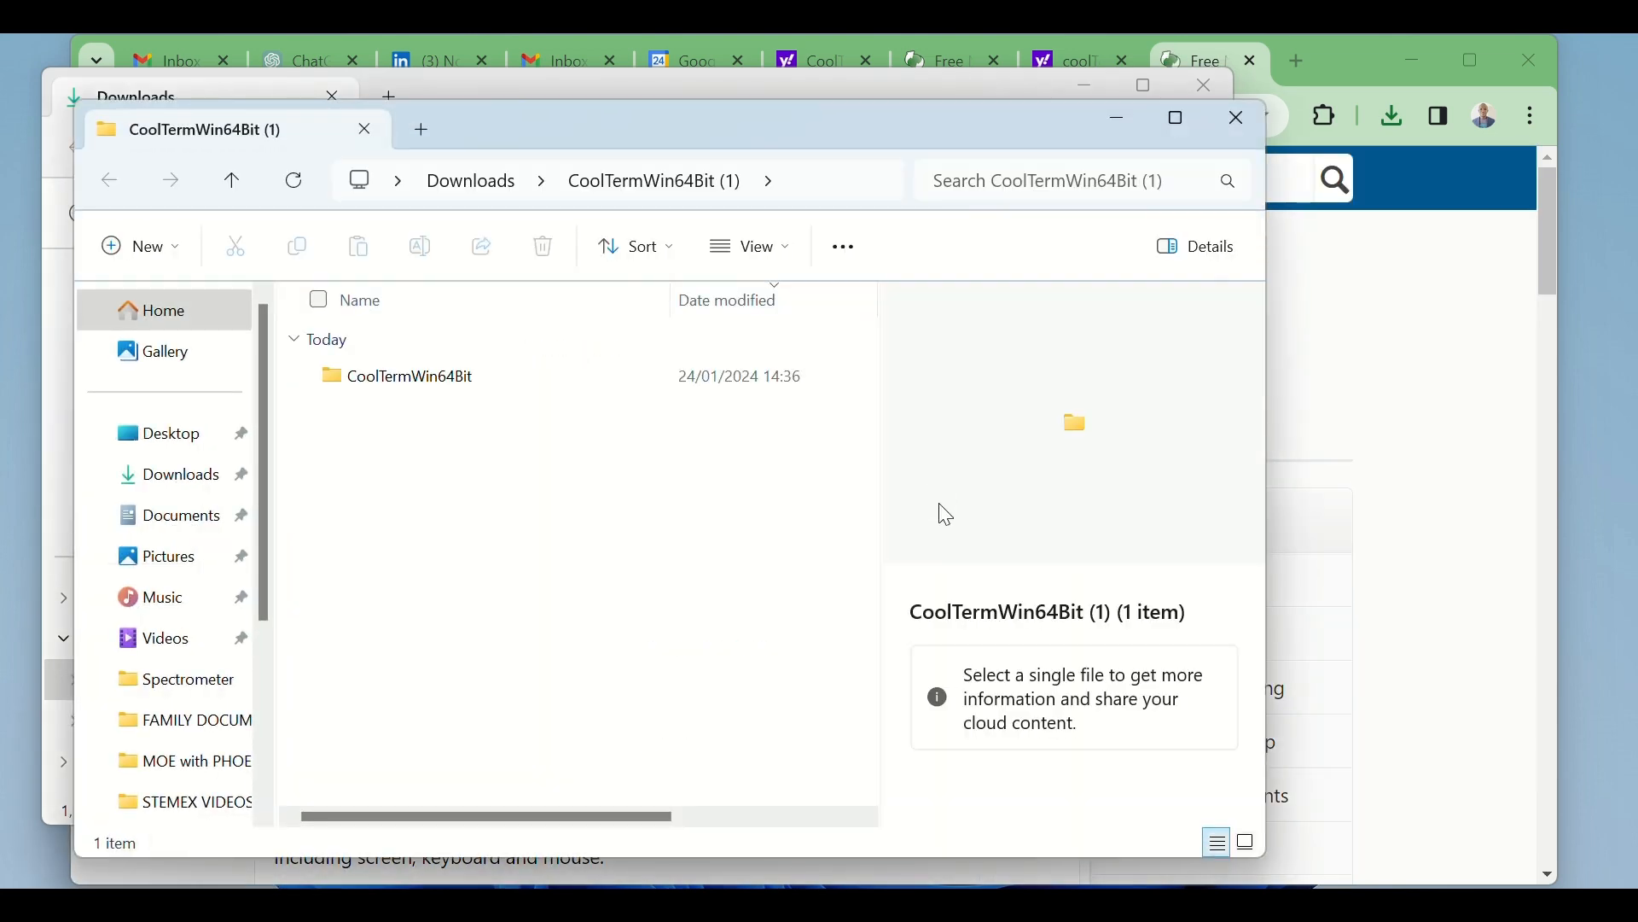
# Launch the CoolTerm application from the extracted CoolTermWin64Bit folder, allowing it to run despite the SmartScreen block
pyautogui.doubleClick(410, 378)
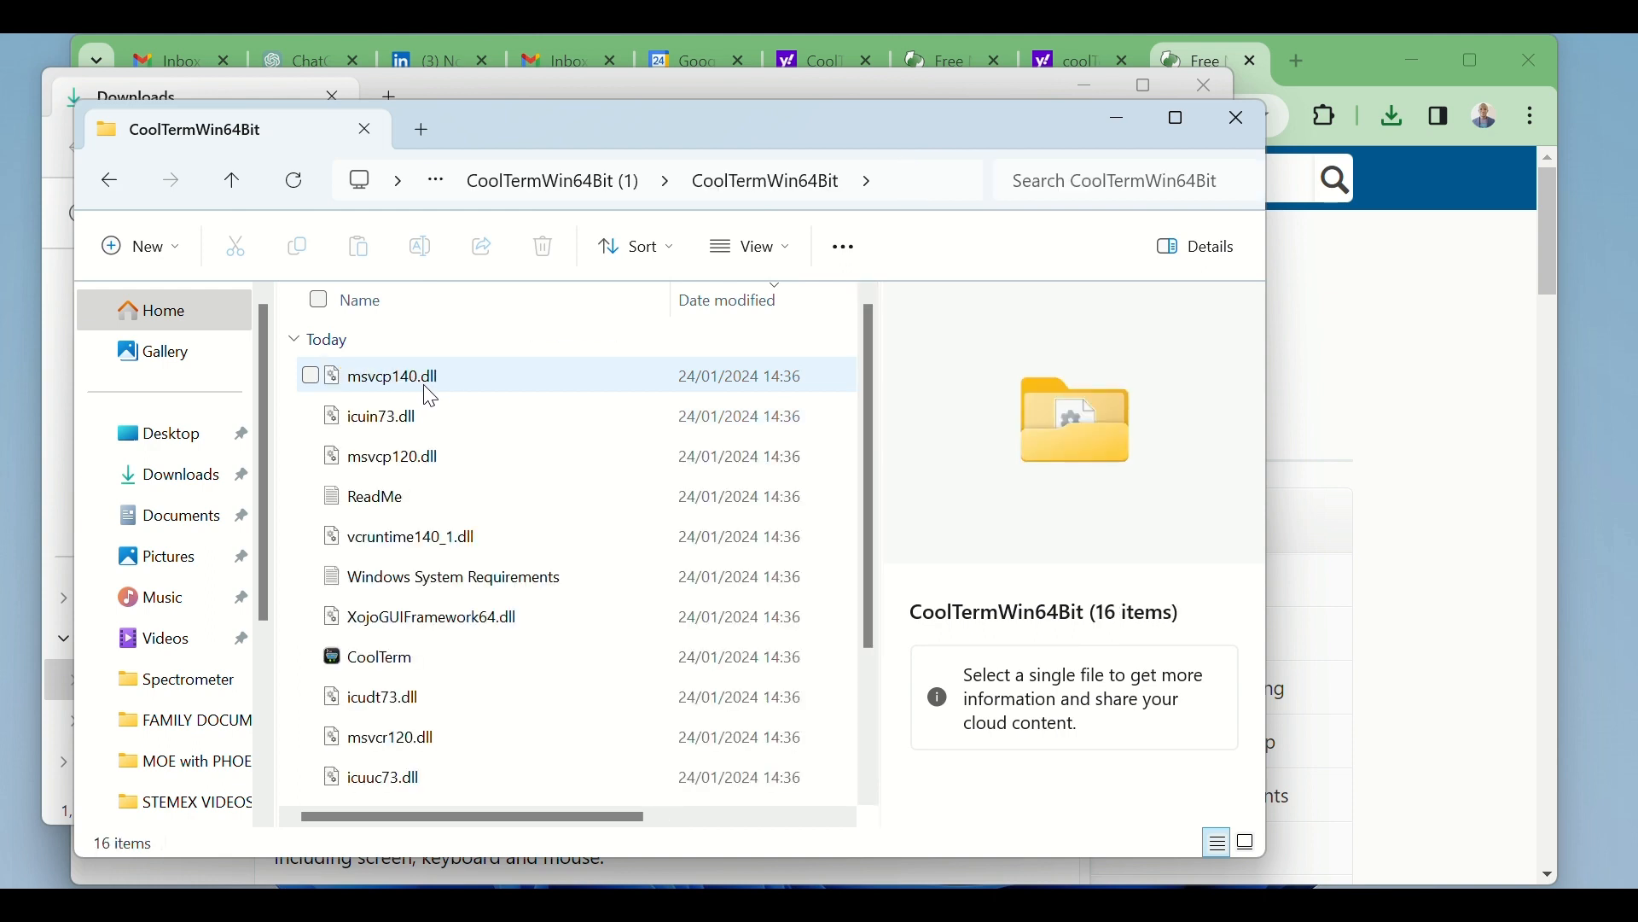
pyautogui.scroll(-1, 461, 470)
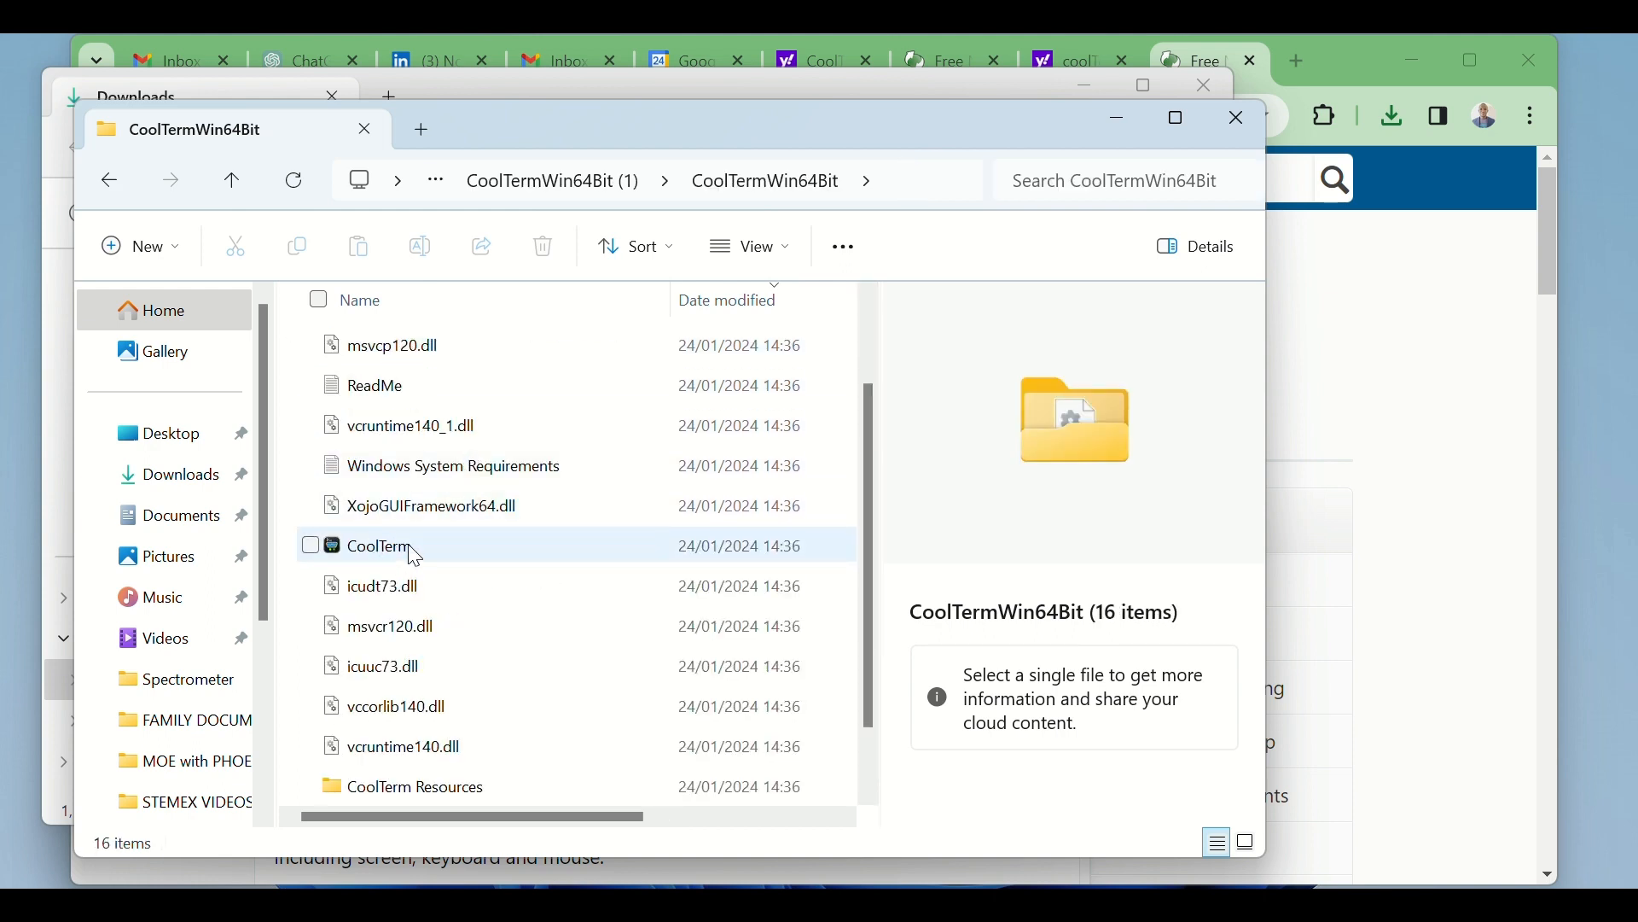
pyautogui.moveTo(421, 552)
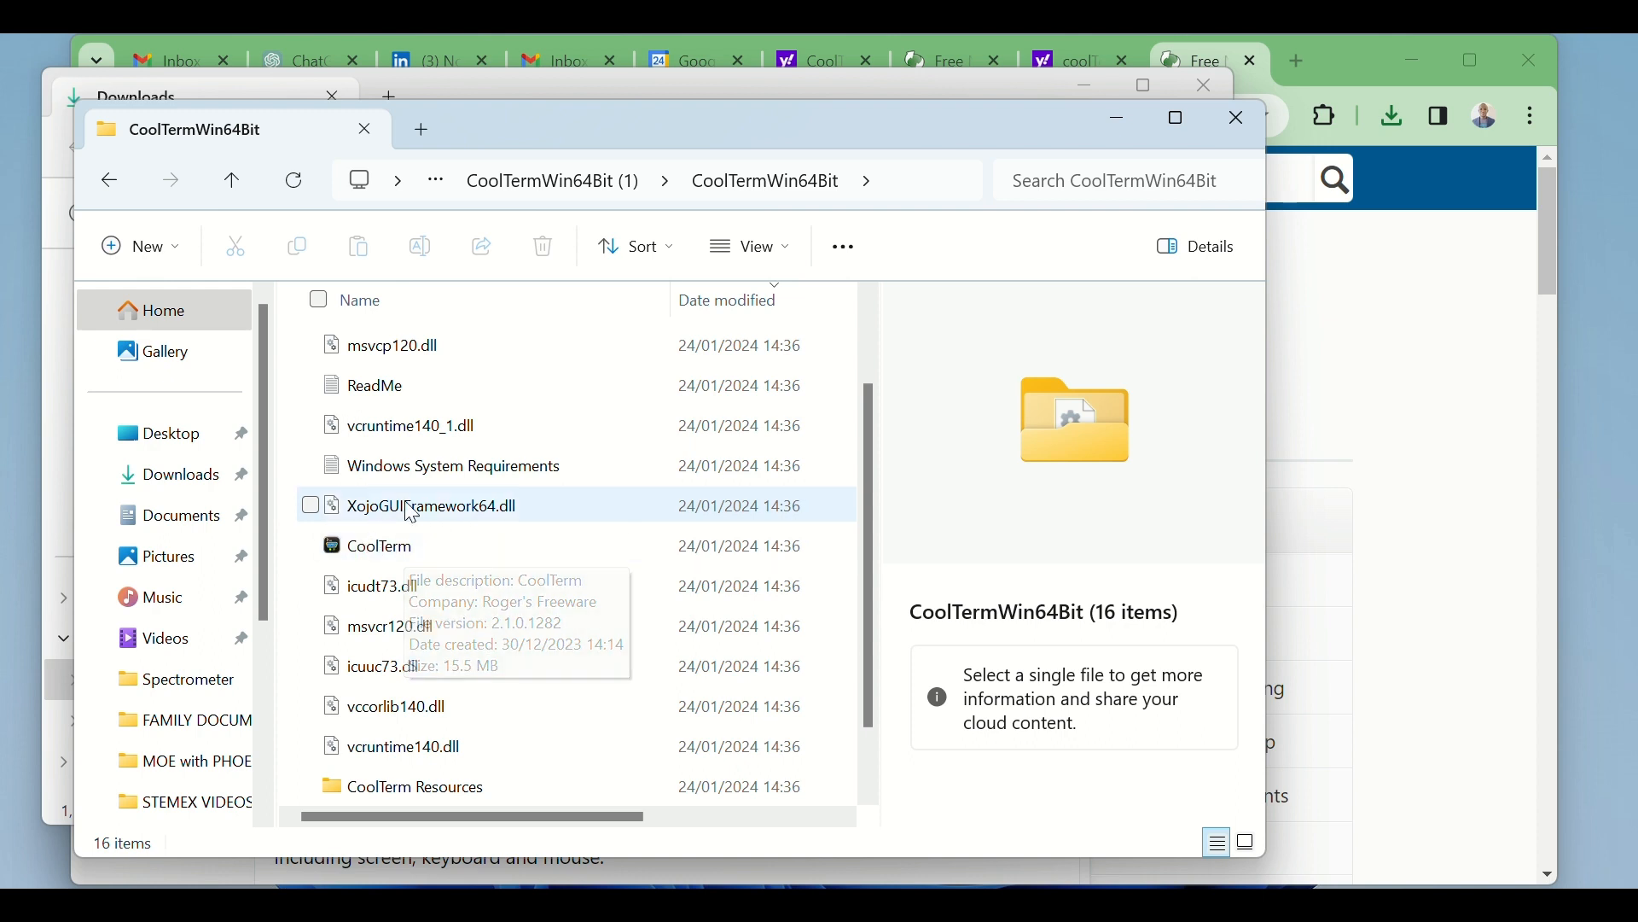
pyautogui.click(391, 561)
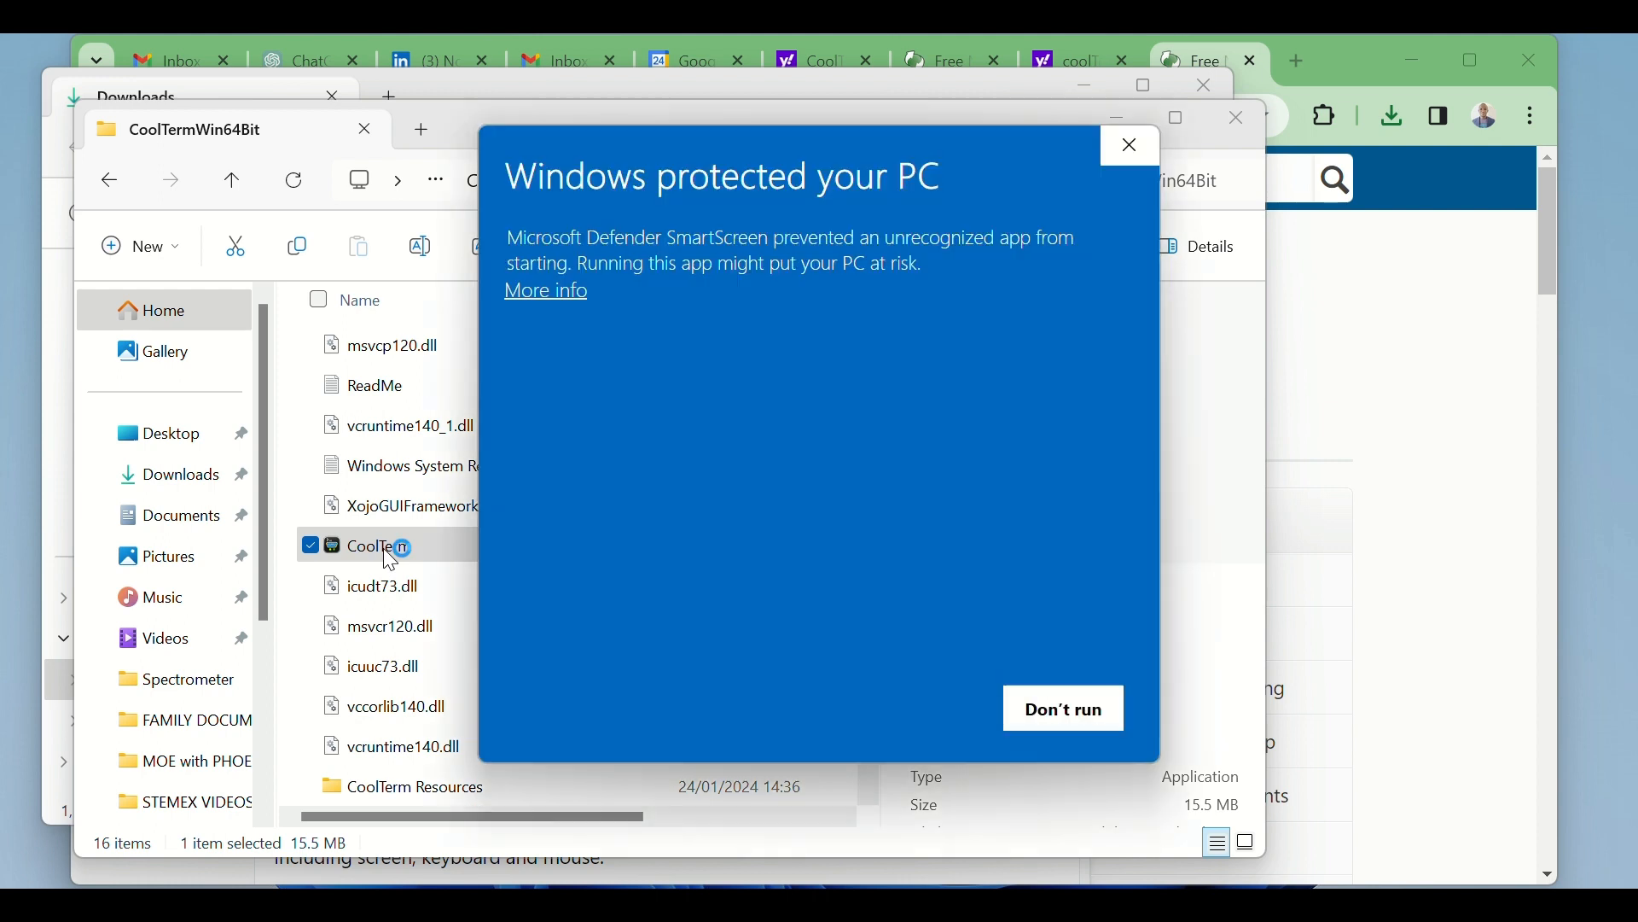
pyautogui.click(568, 313)
pyautogui.click(919, 707)
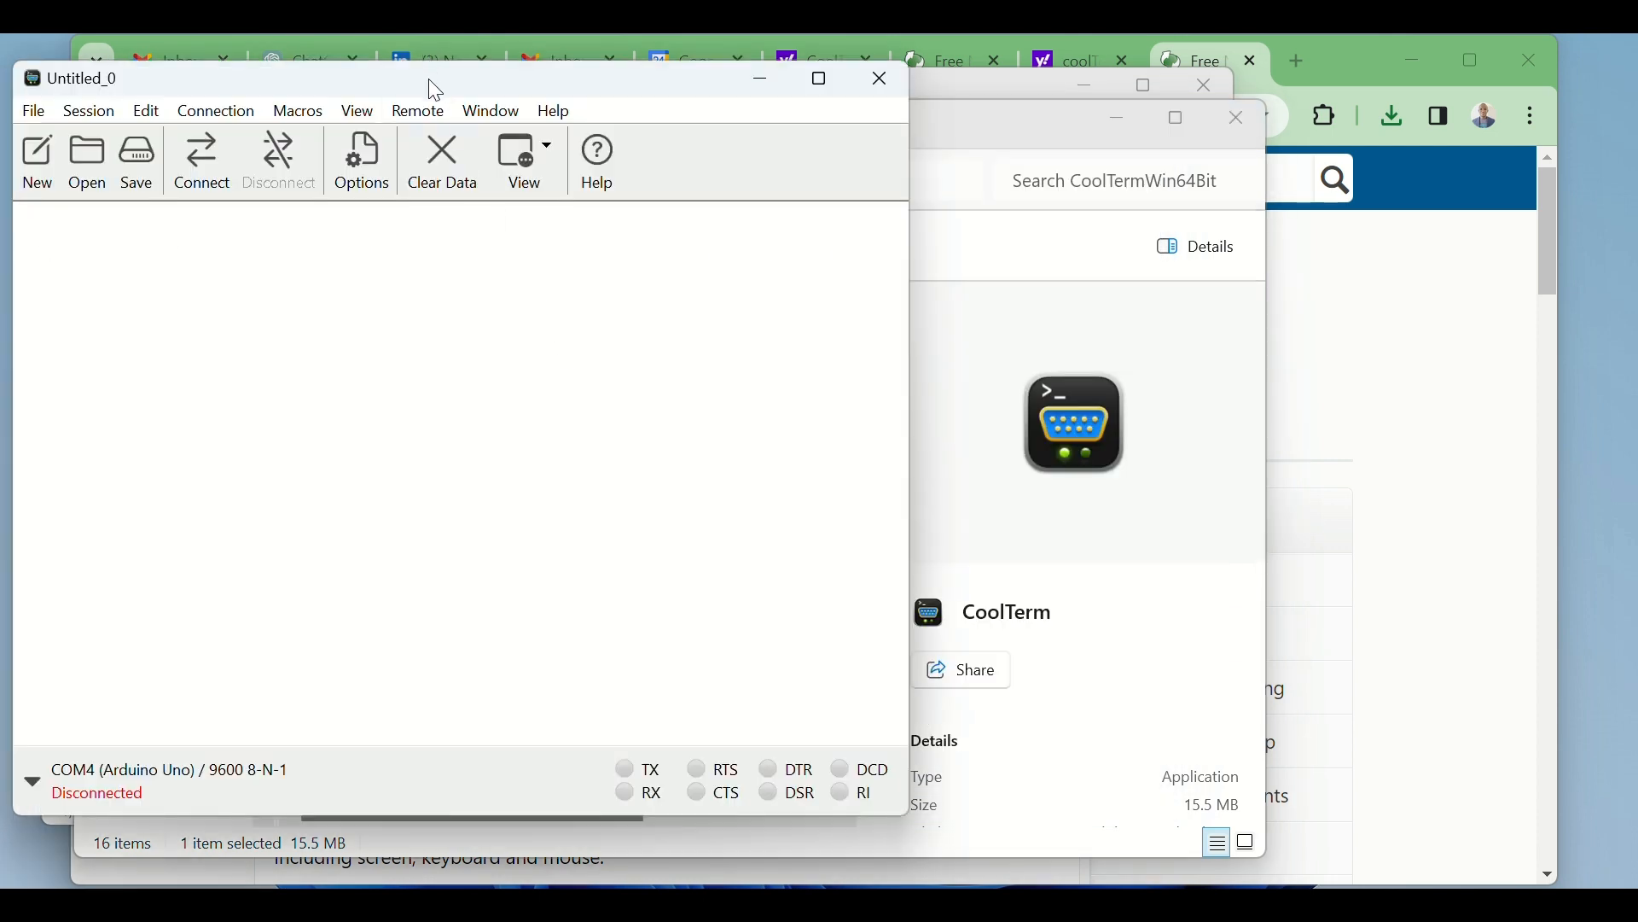
# Move the CoolTerm window toward the middle of the desktop and connect to the Arduino Uno's serial port
pyautogui.moveTo(432, 81); pyautogui.dragTo(716, 159)
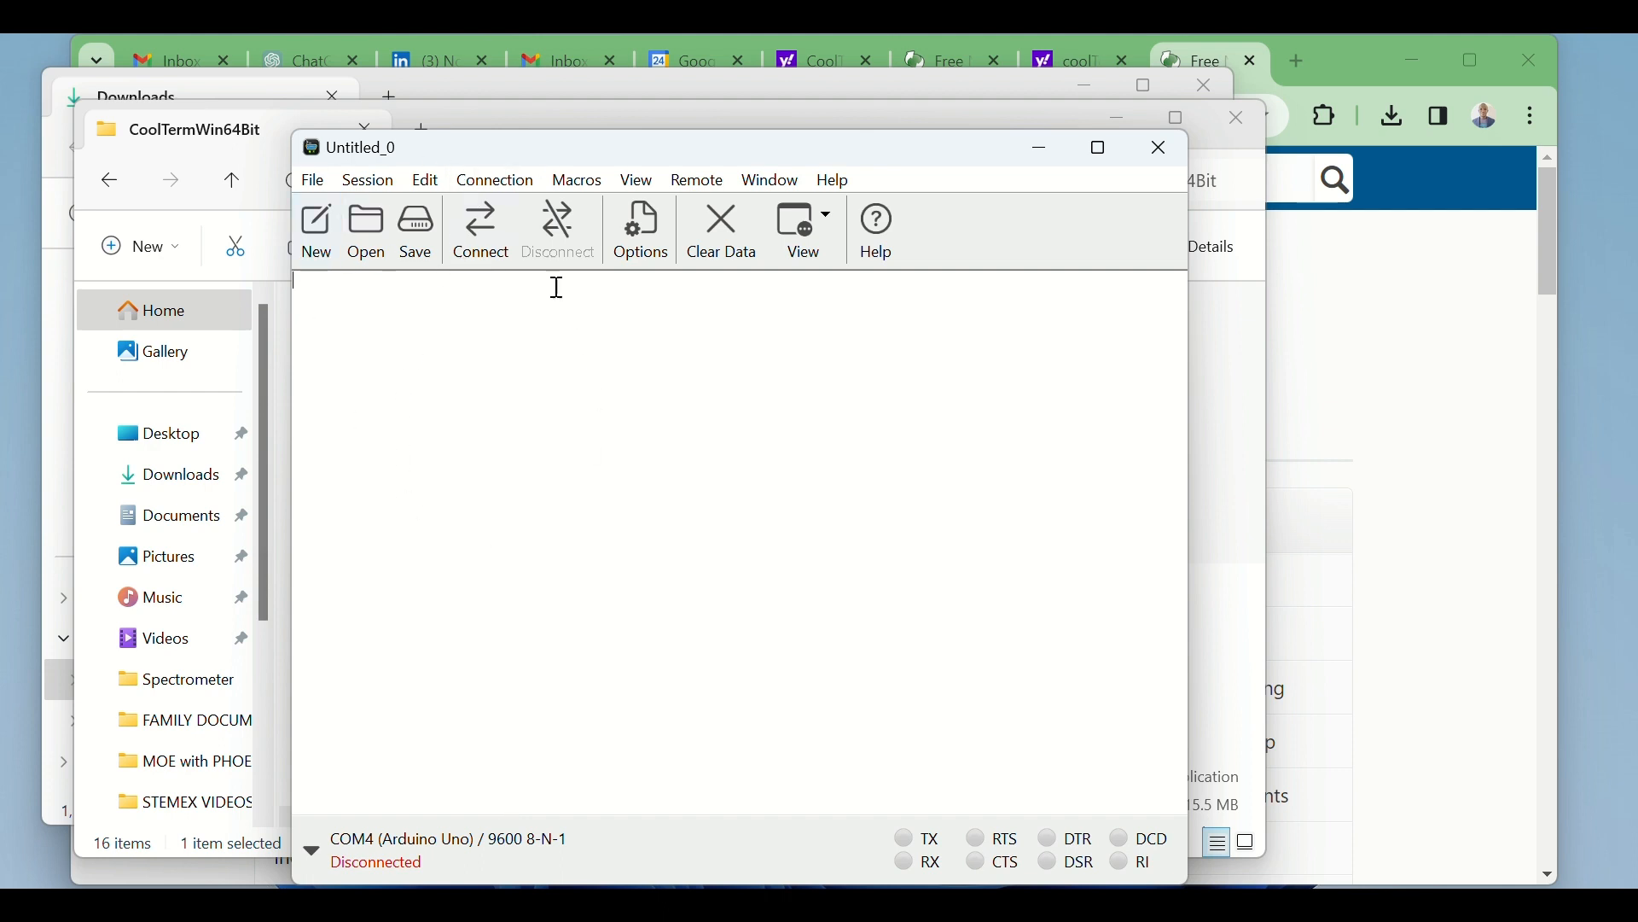
pyautogui.click(491, 181)
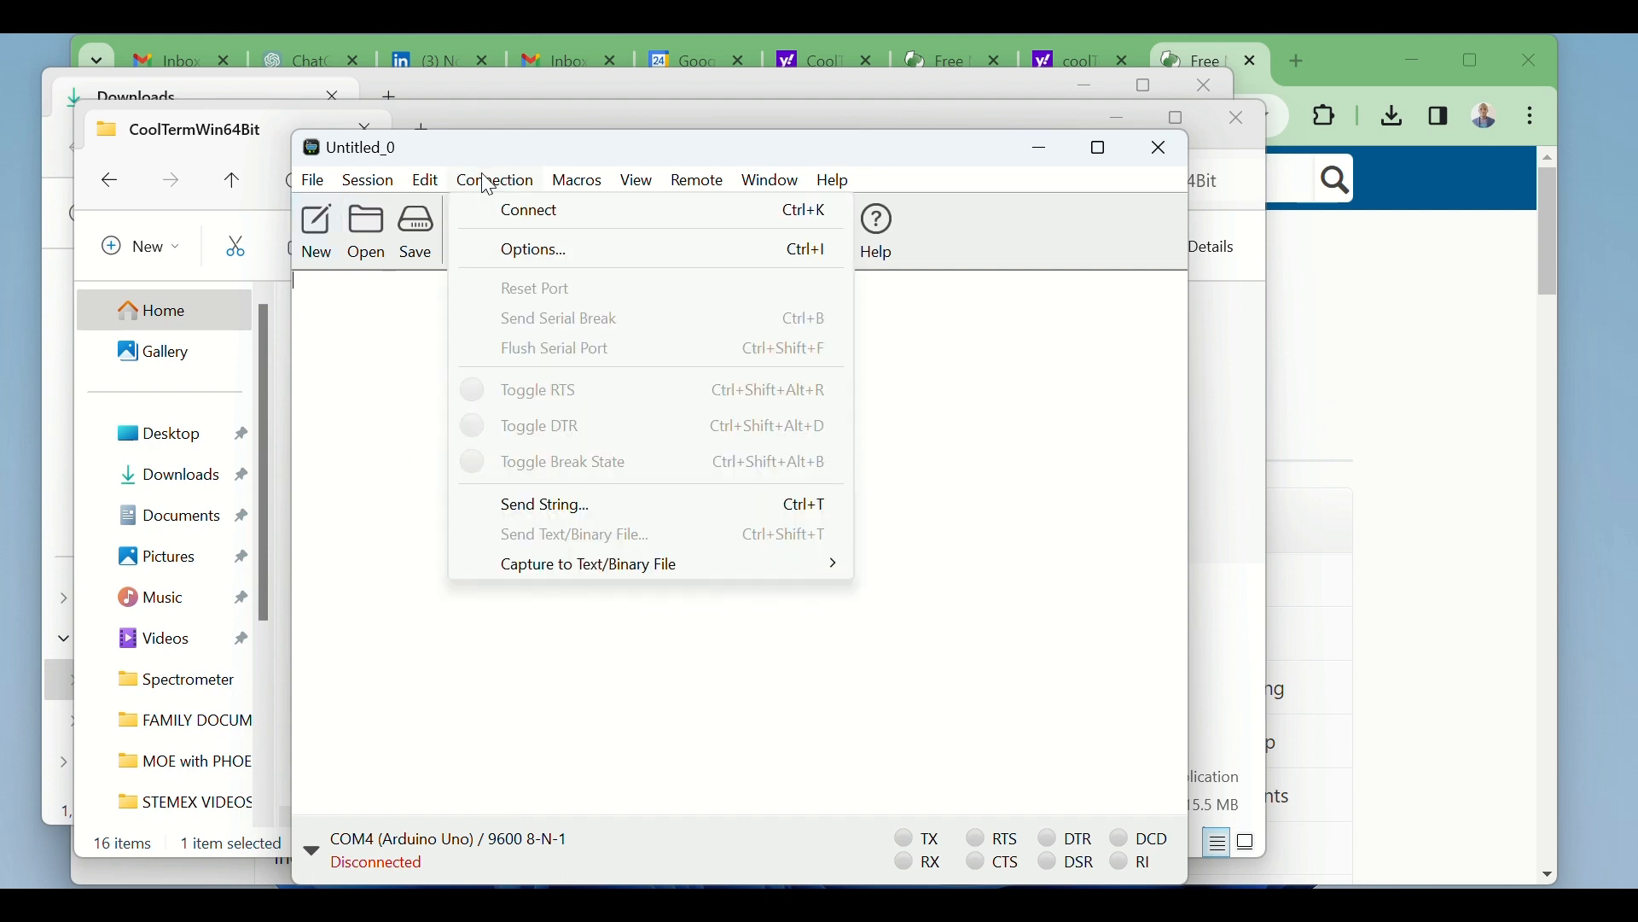
pyautogui.click(505, 213)
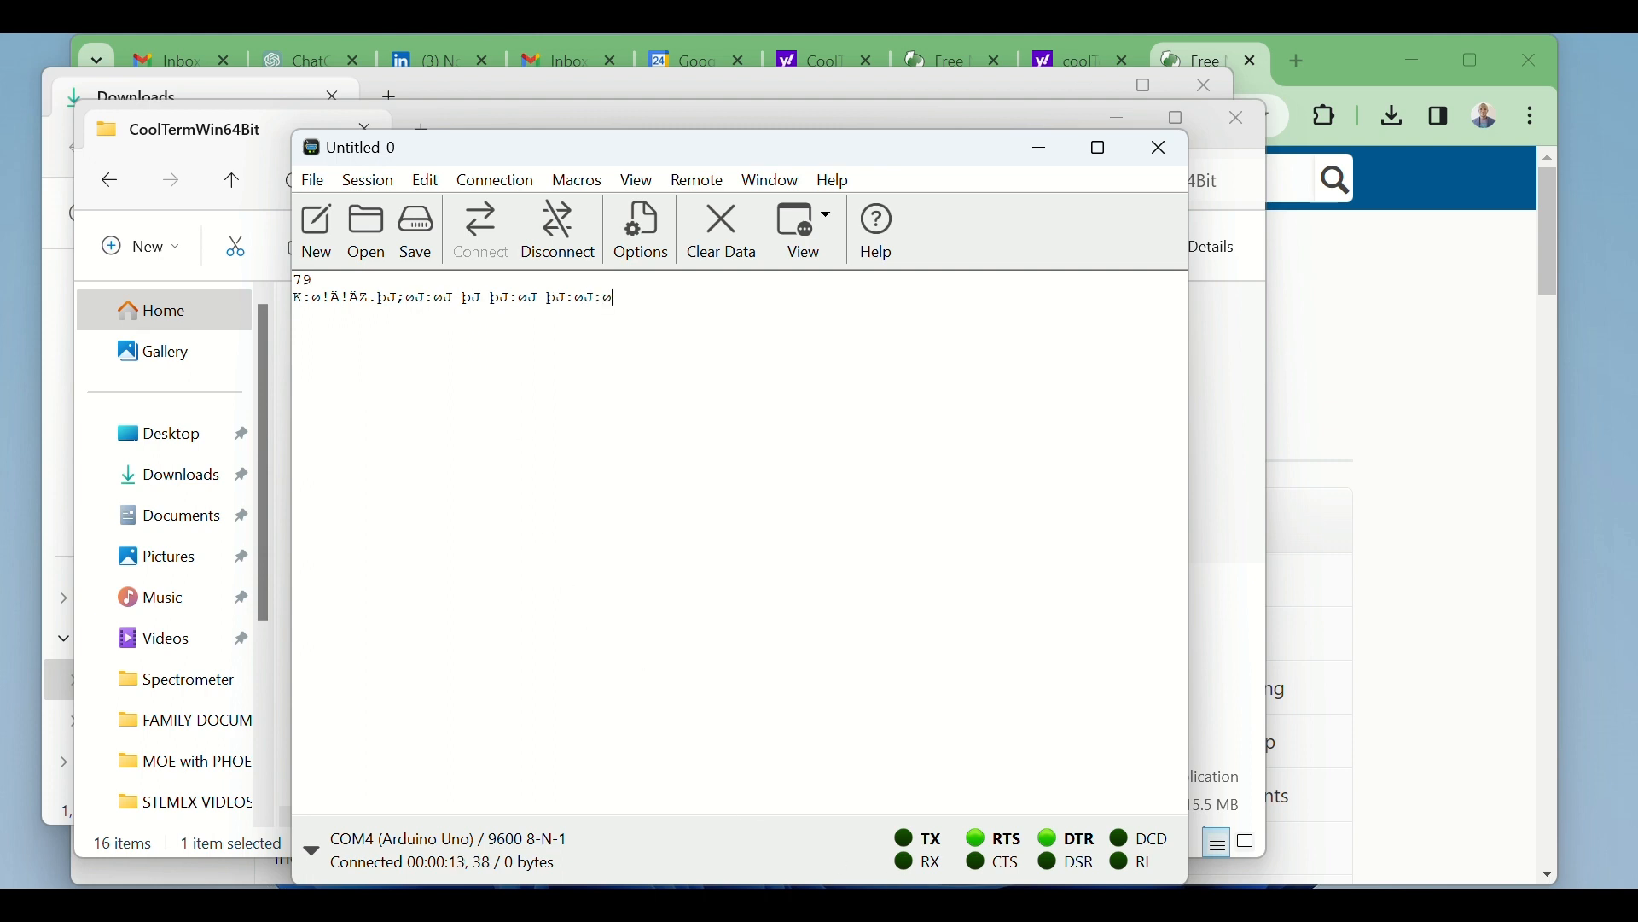
# Check the serial baud rate in the setup function of the Arduino sketch sketch_LDR_1, and return to CoolTerm
pyautogui.hotkey('alt', 'Tab')
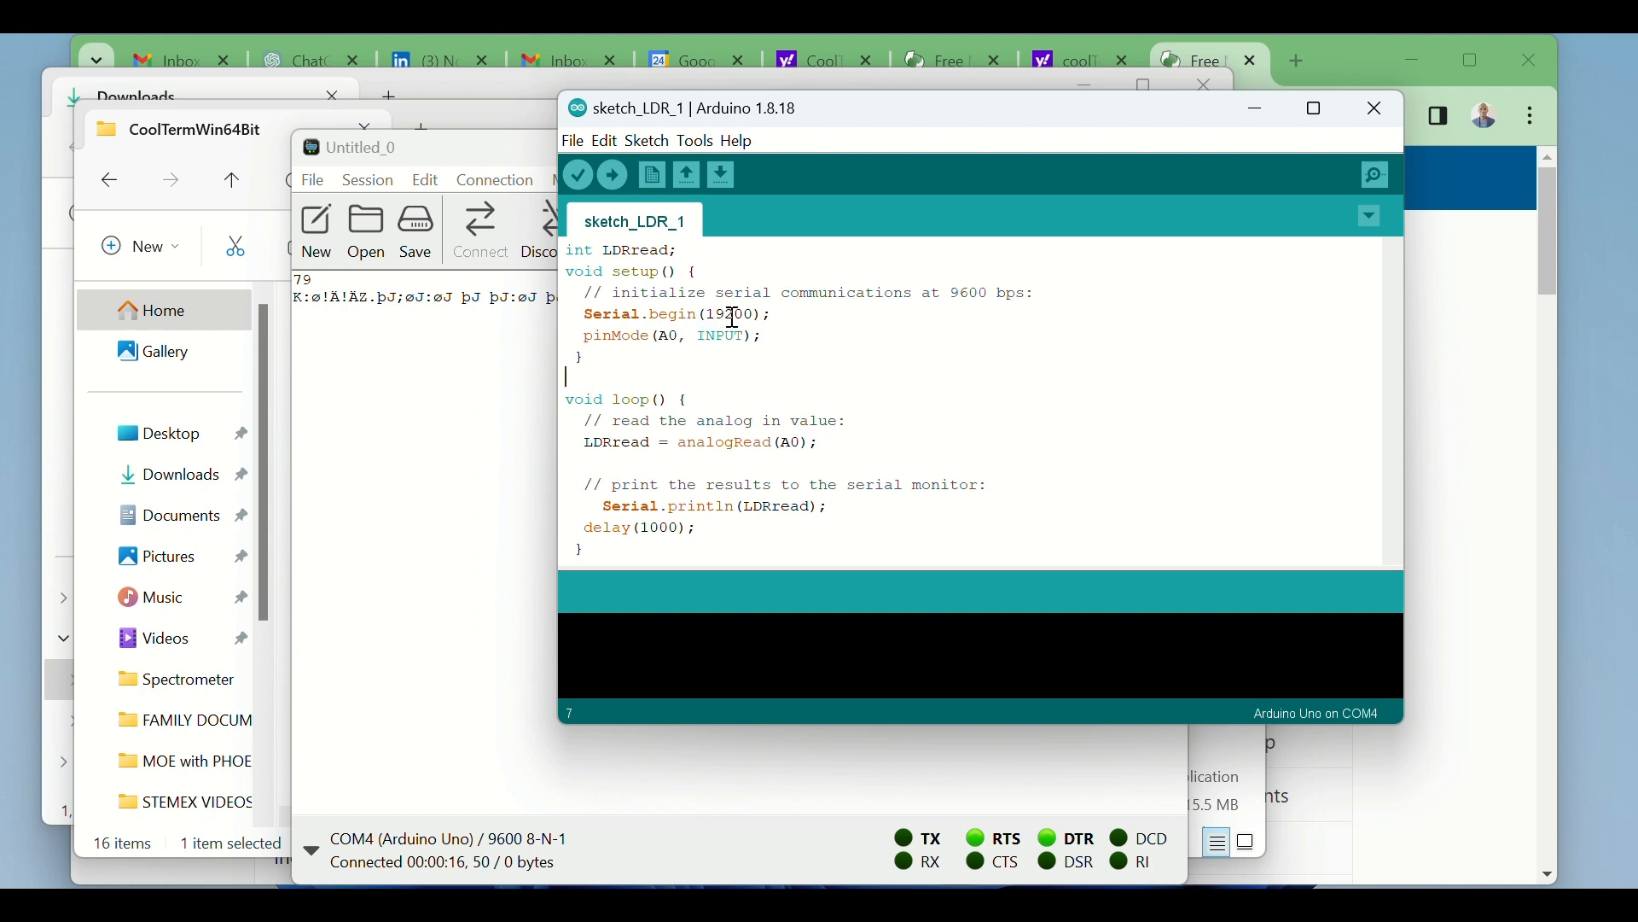
pyautogui.click(1254, 110)
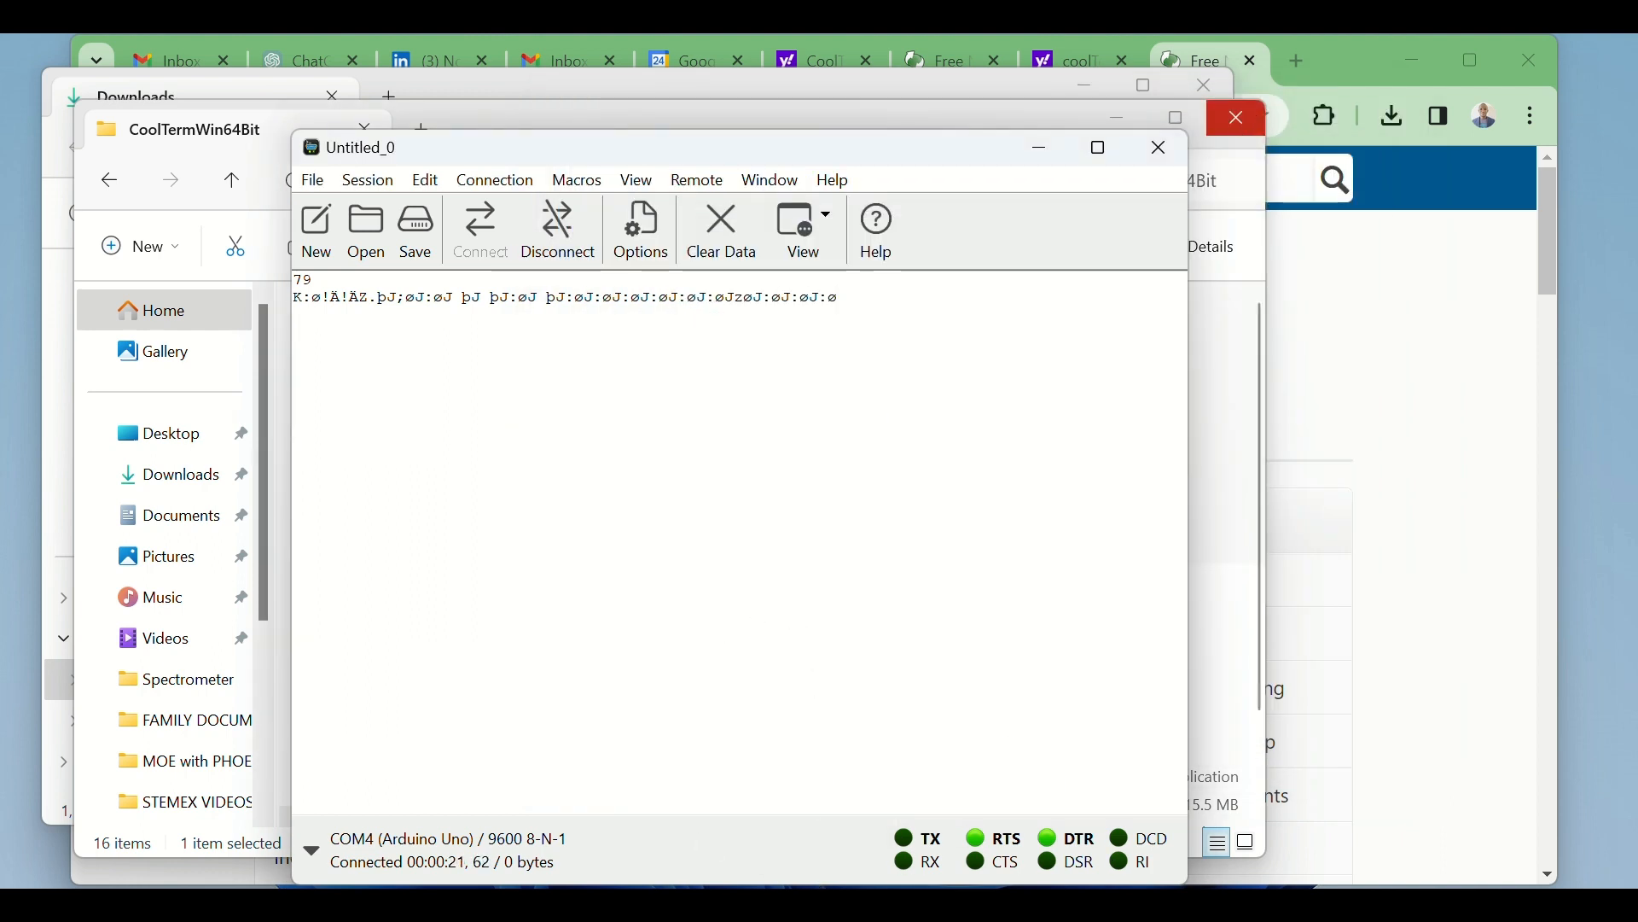
pyautogui.click(1053, 906)
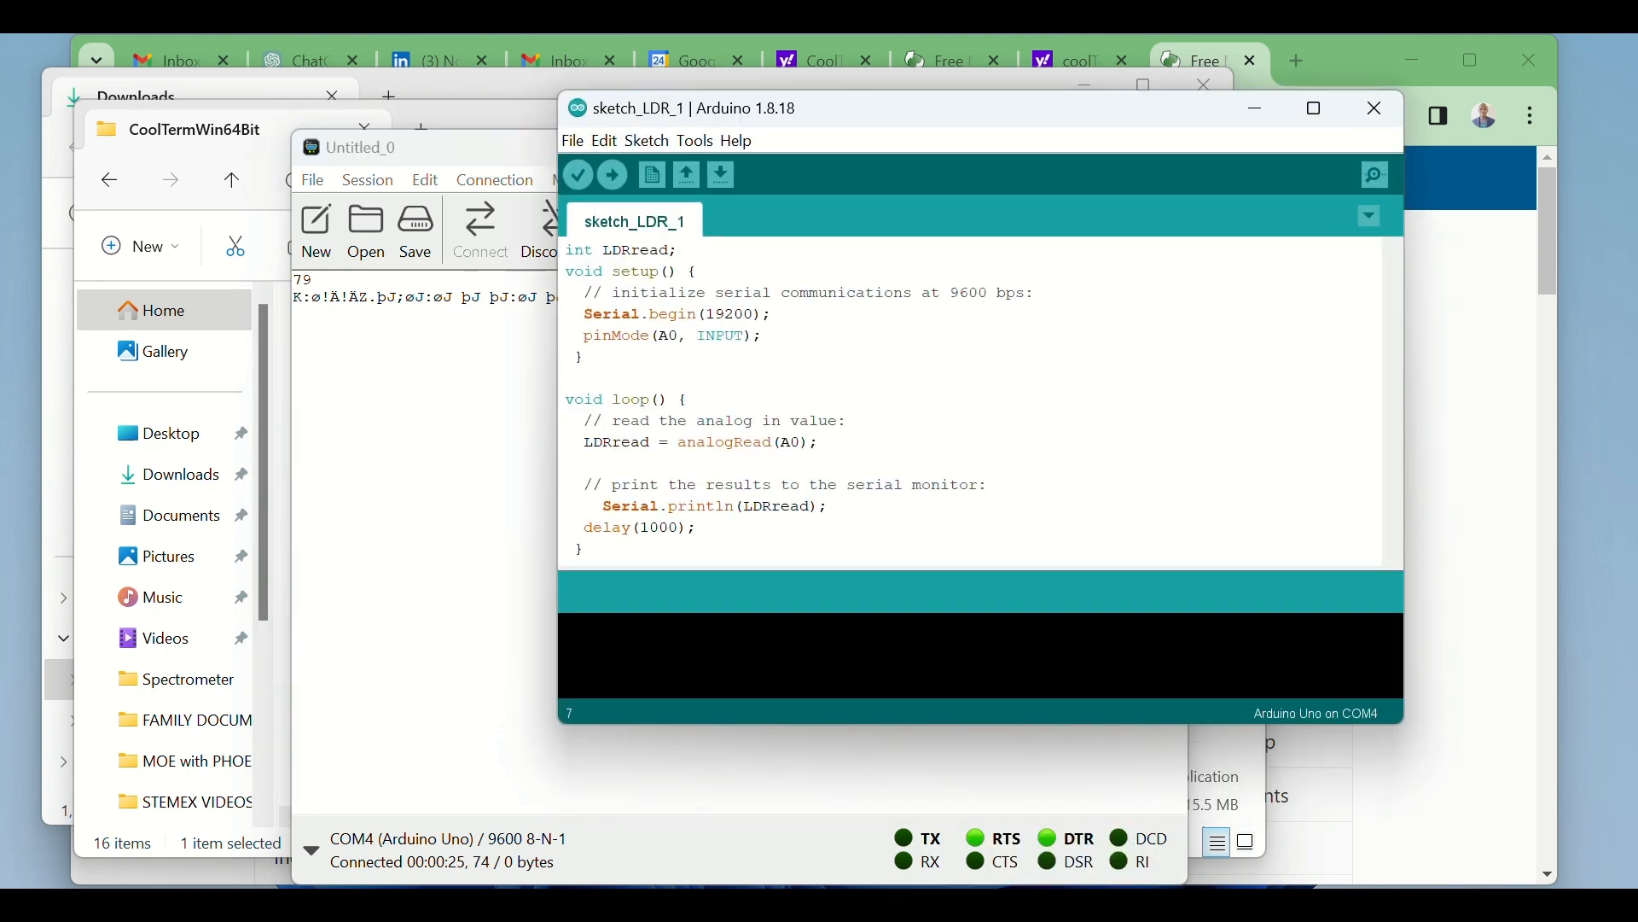
pyautogui.click(1255, 108)
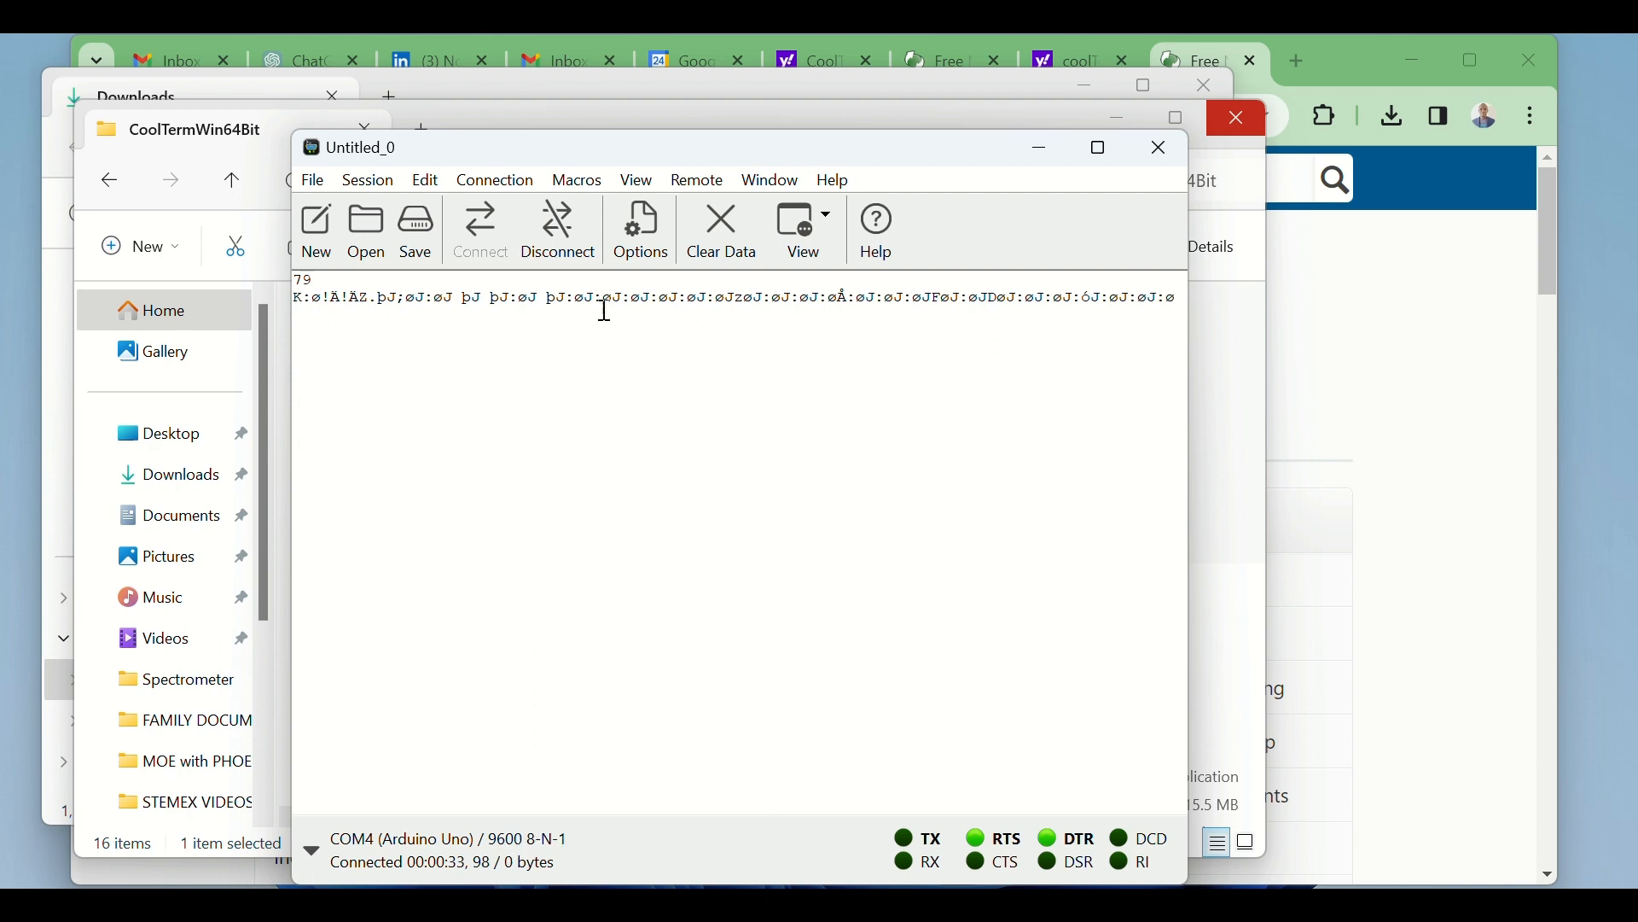
# Set the serial port baudrate to 19200 in CoolTerm's connection options and apply it
pyautogui.click(647, 229)
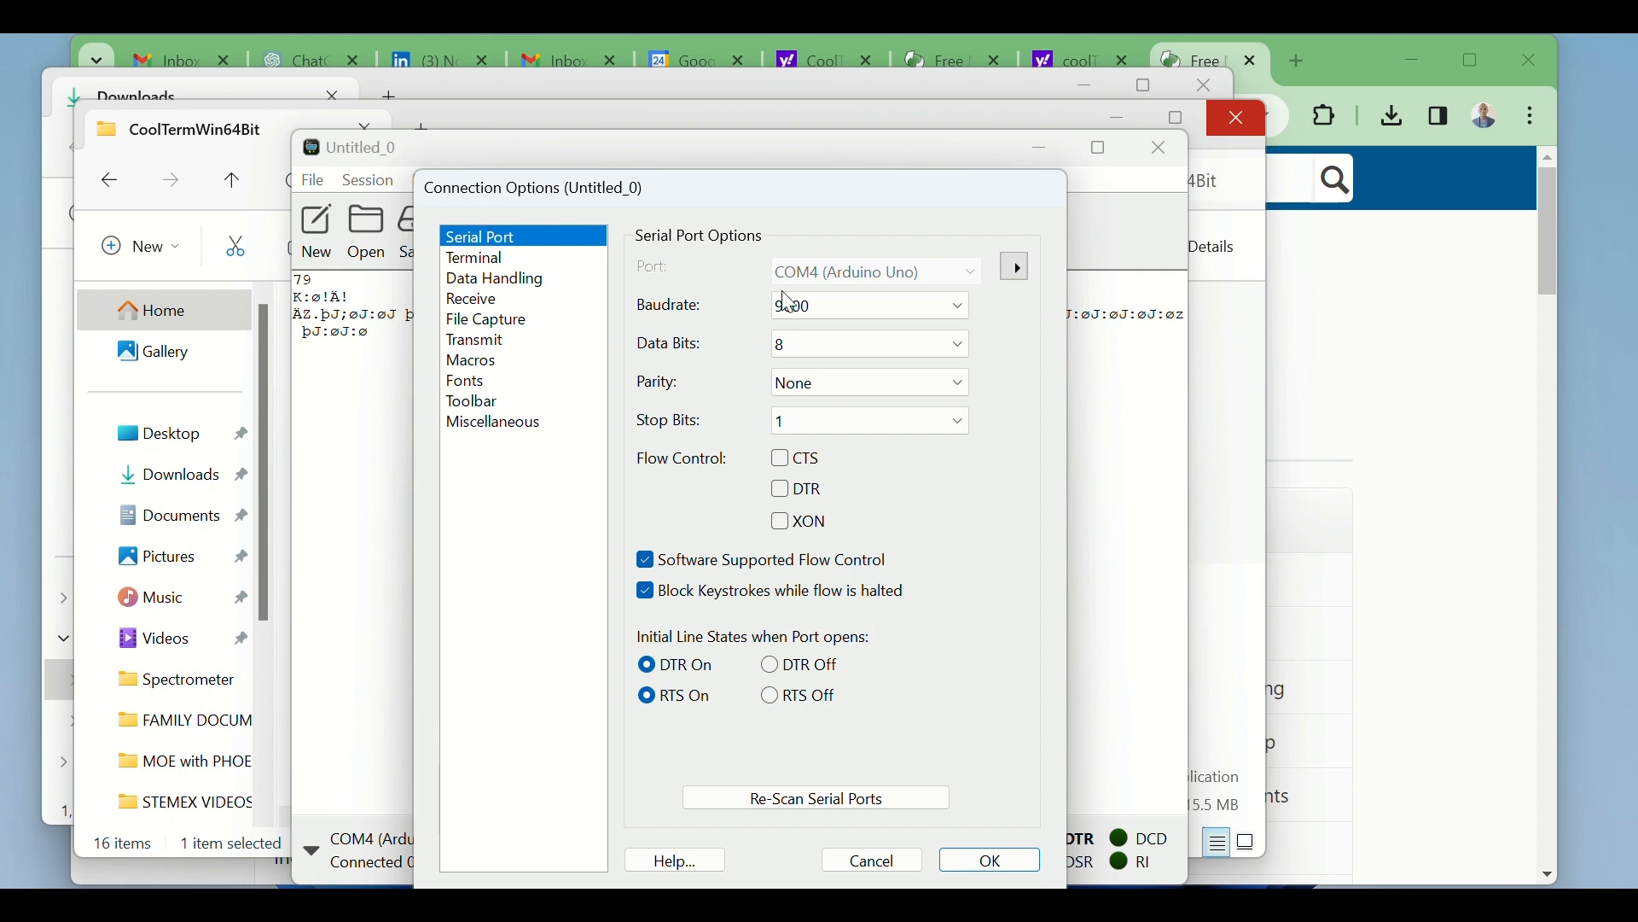
pyautogui.click(962, 306)
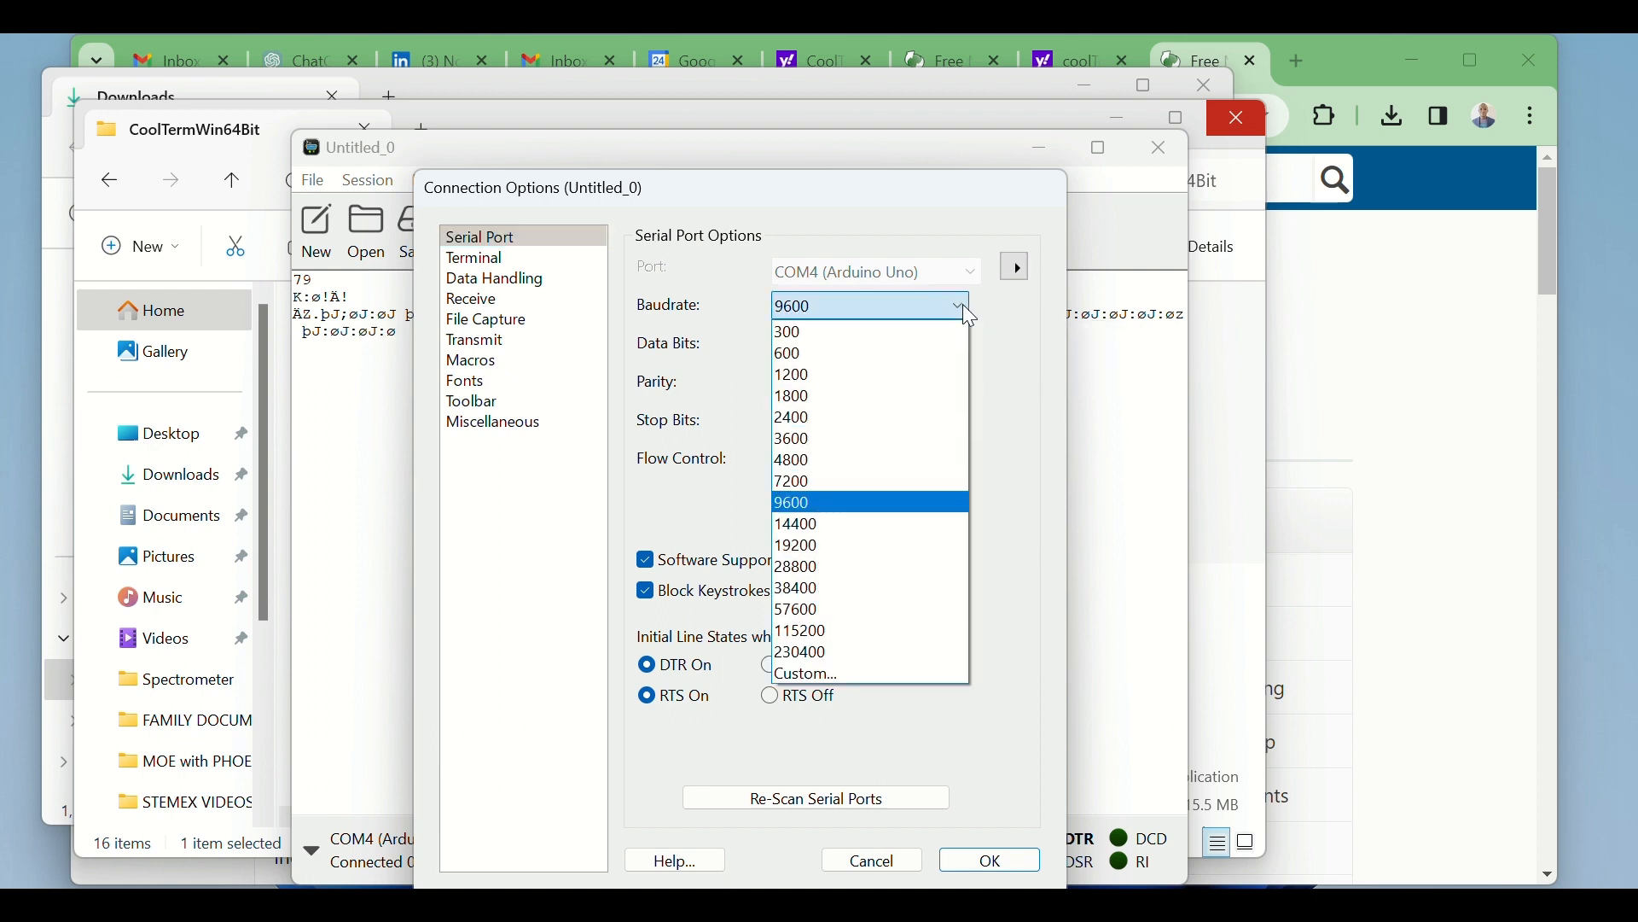
pyautogui.click(857, 541)
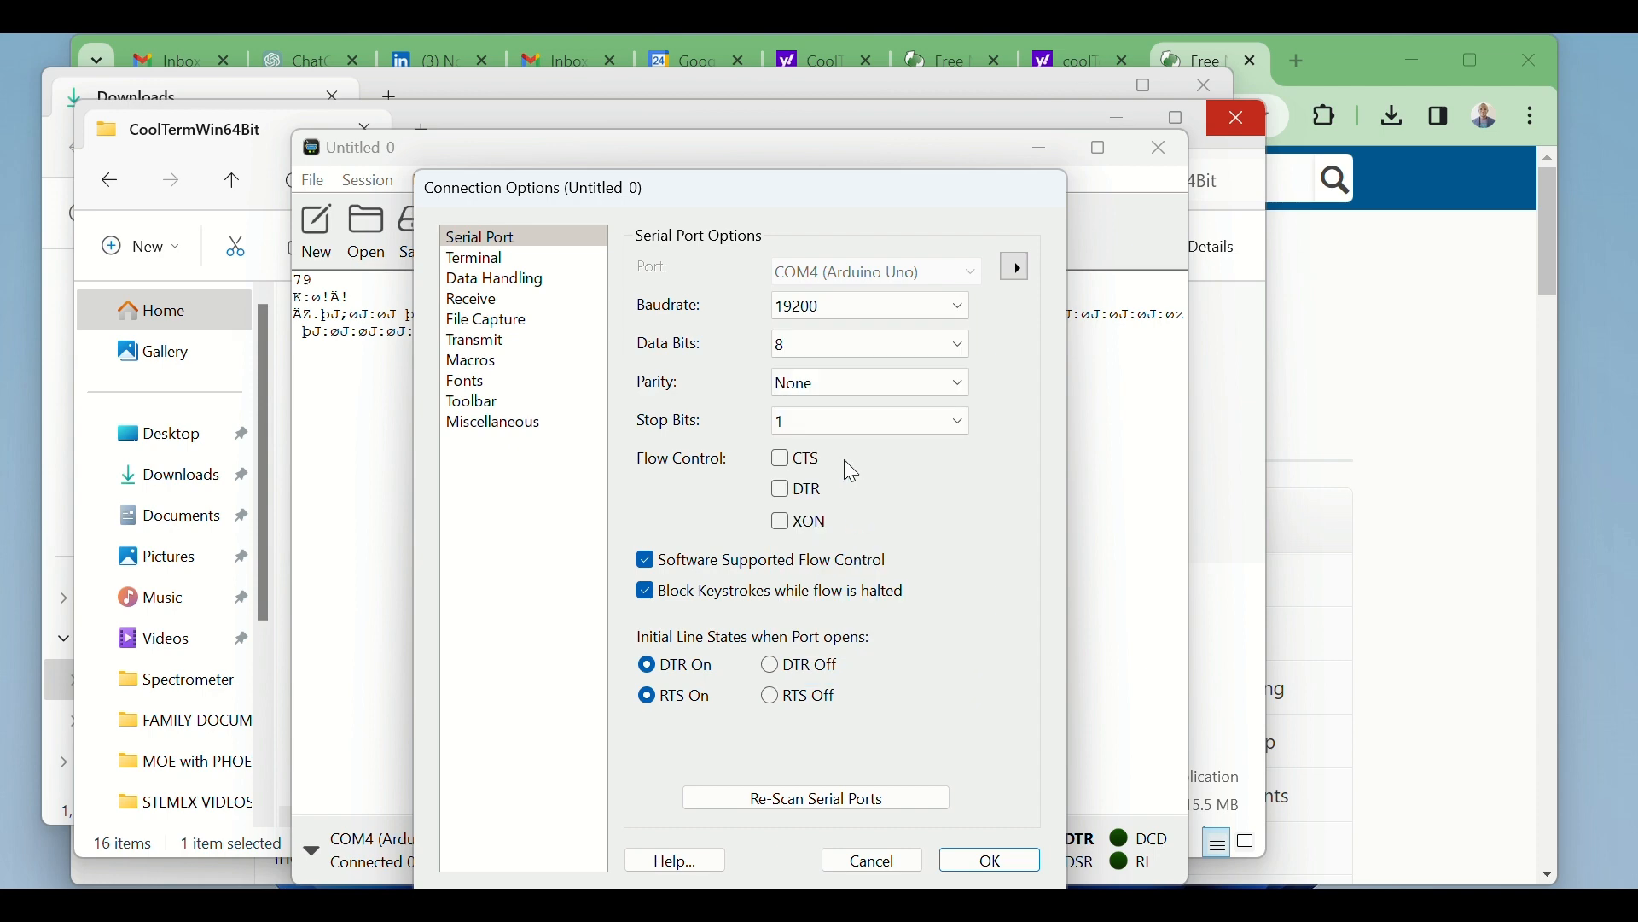
pyautogui.click(992, 861)
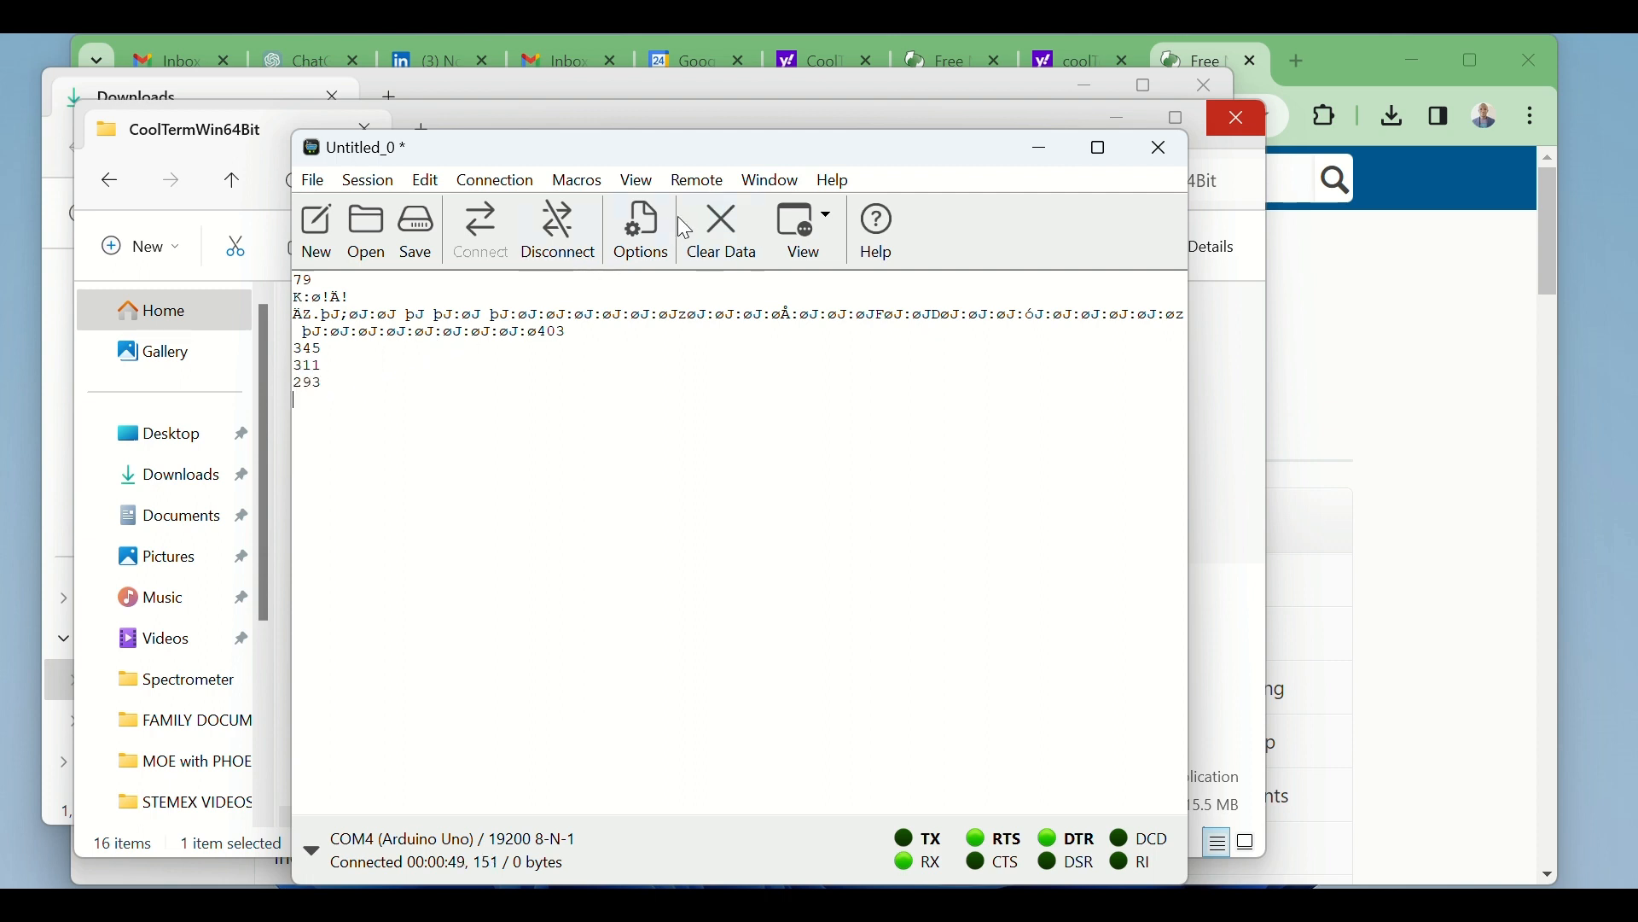
# Clear the received data in the CoolTerm terminal and move its window aside to uncover the CoolTermWin64Bit folder's file list
pyautogui.click(727, 214)
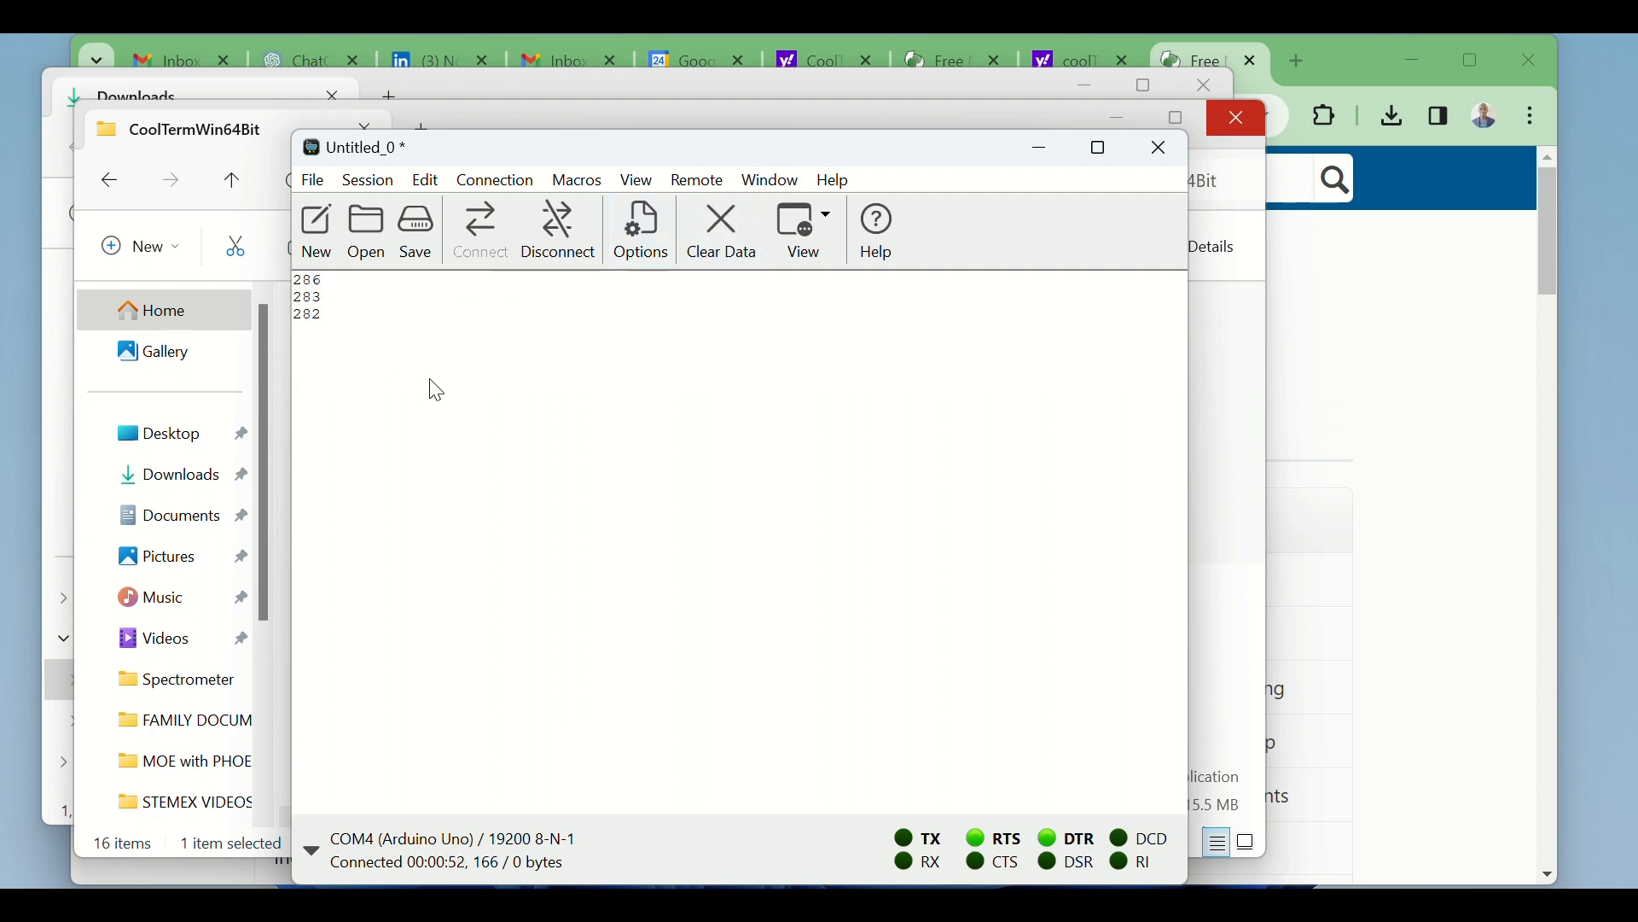
pyautogui.moveTo(607, 141); pyautogui.dragTo(787, 129)
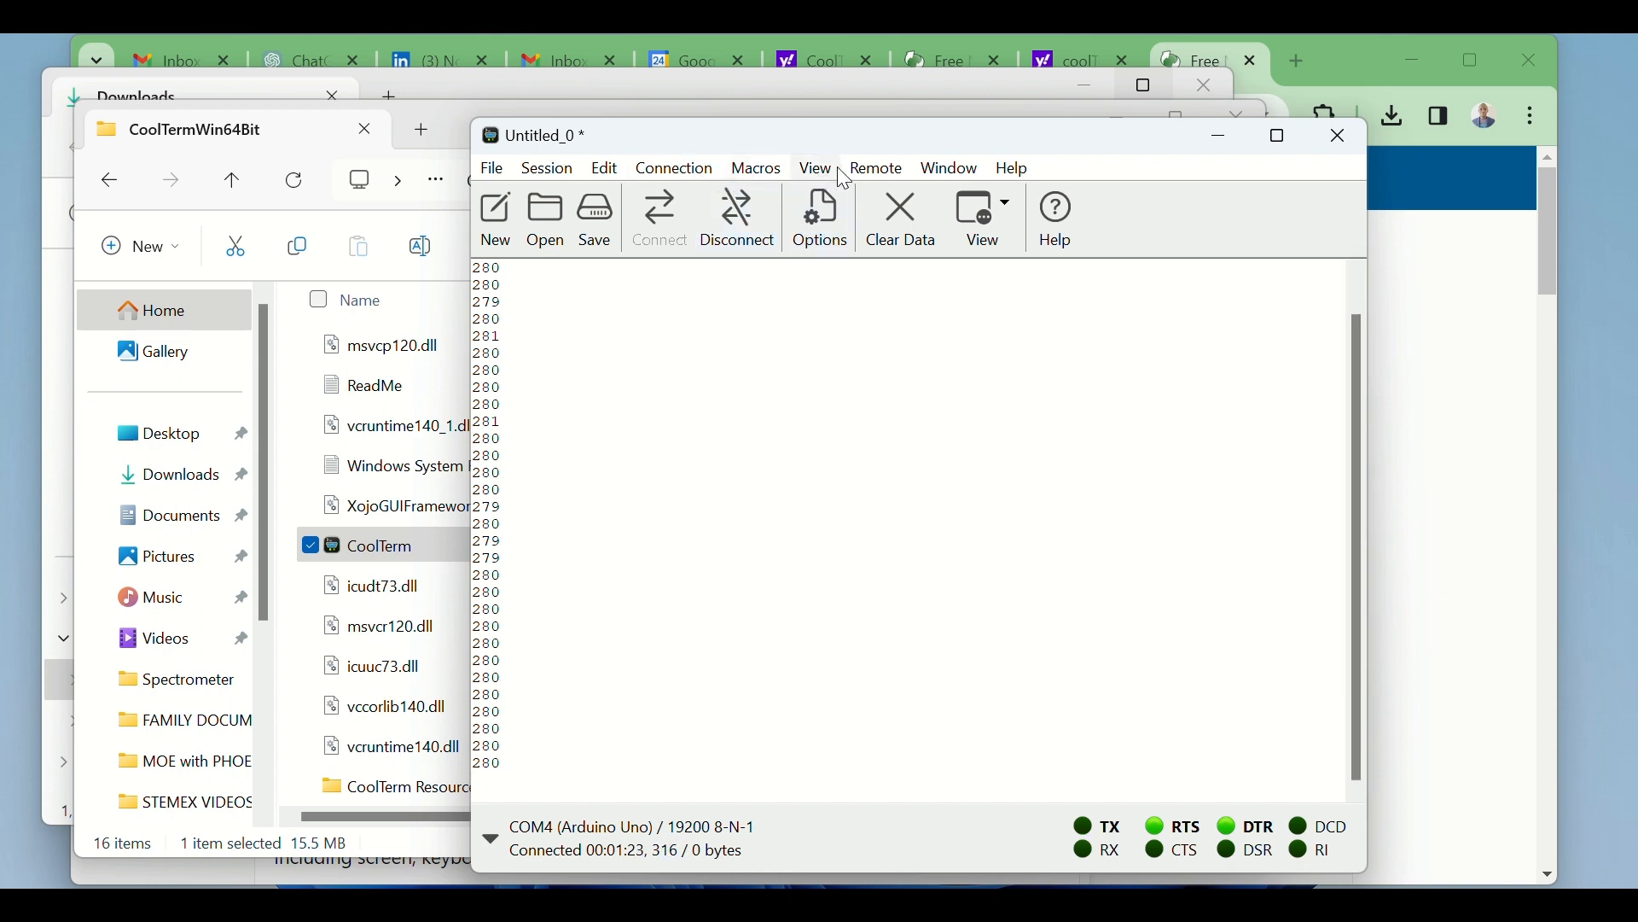
pyautogui.click(494, 171)
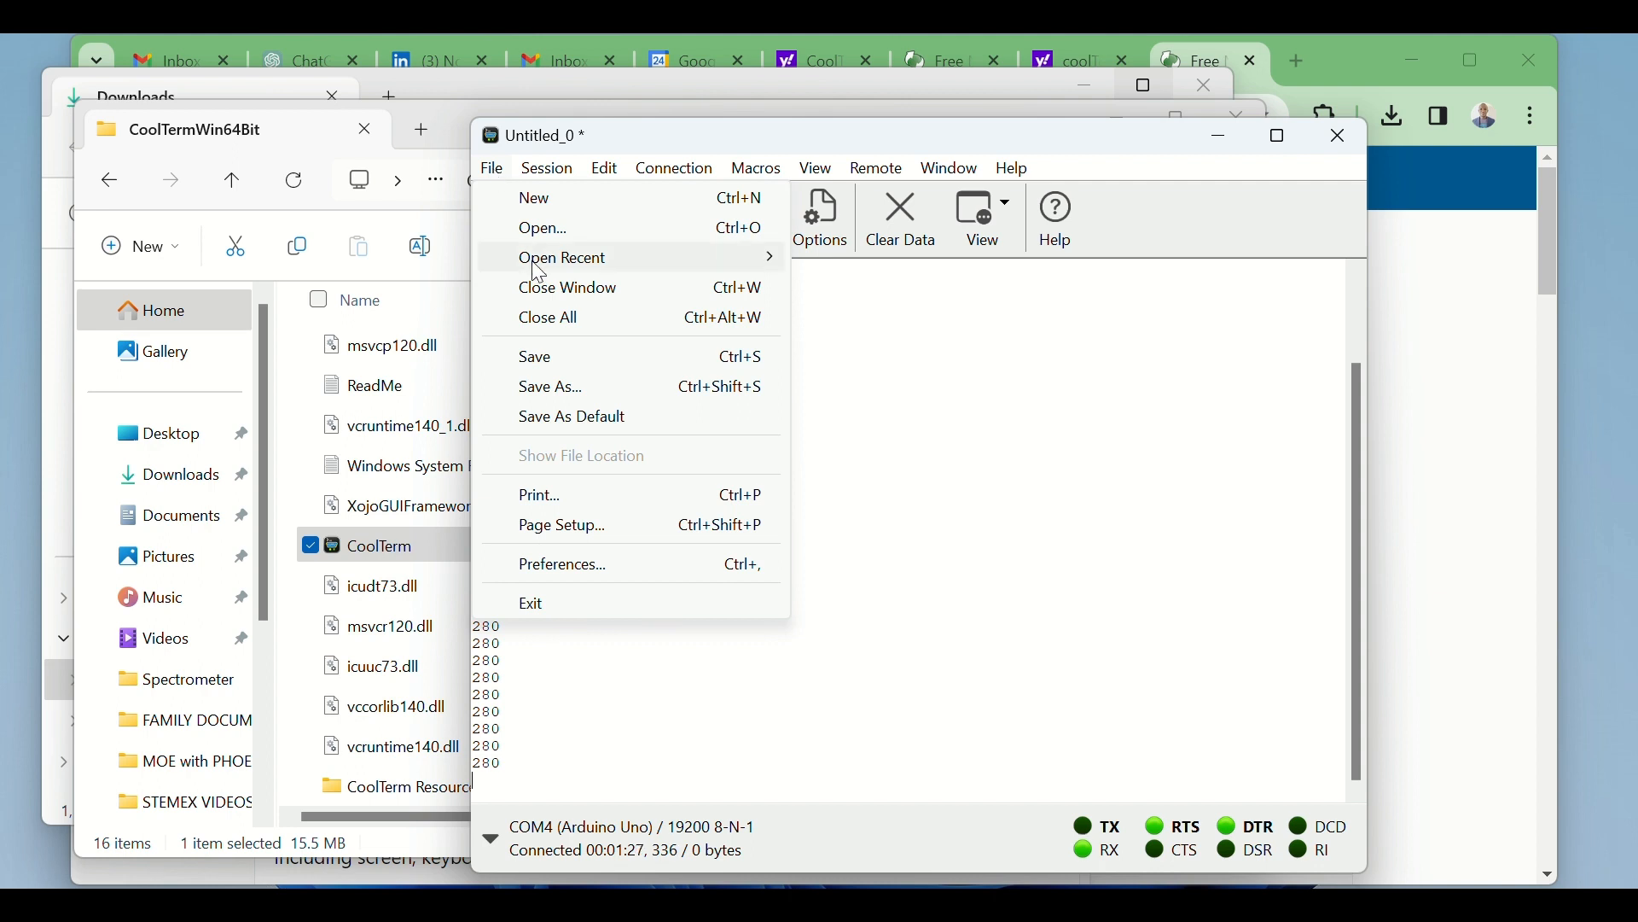
pyautogui.click(609, 171)
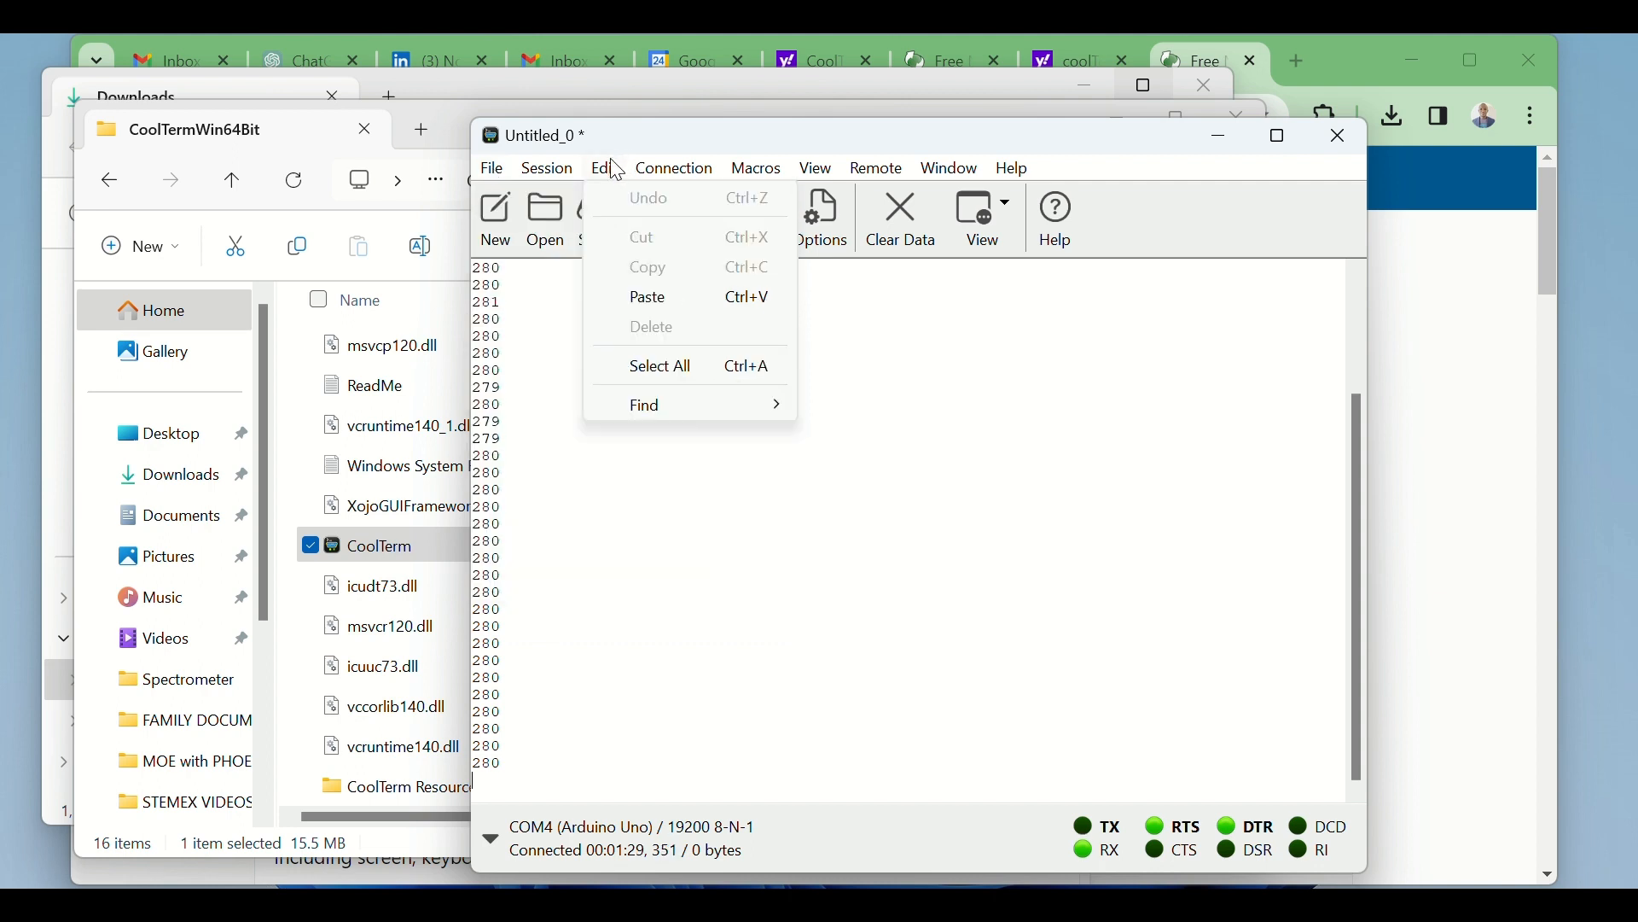
pyautogui.click(614, 173)
pyautogui.click(615, 176)
pyautogui.click(644, 131)
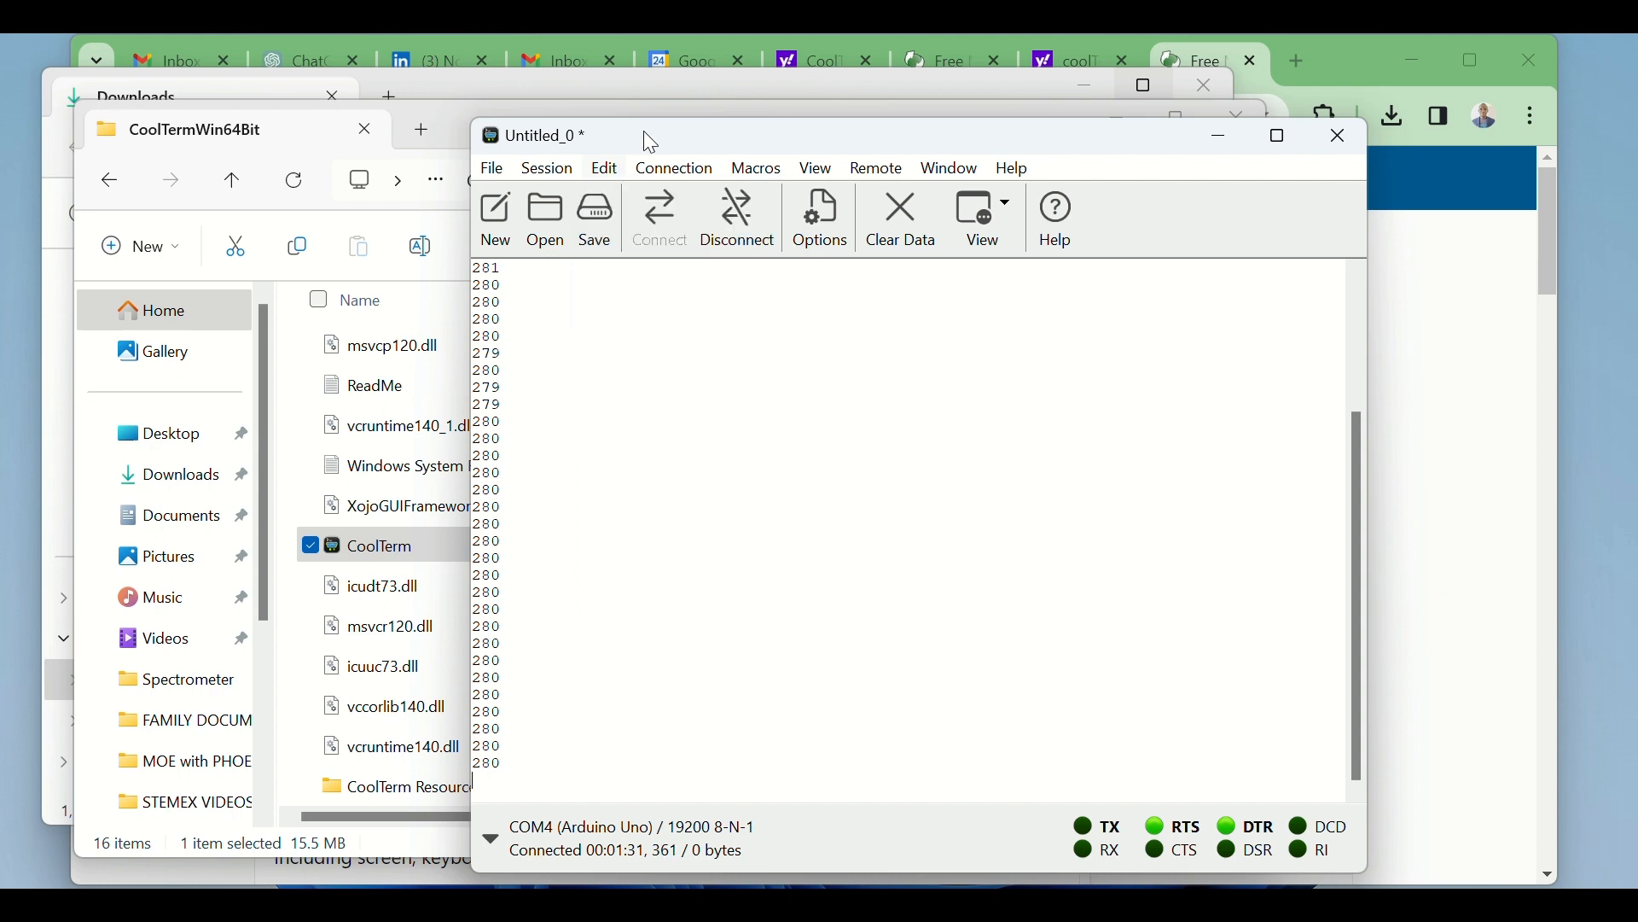
# Start capturing the incoming serial data to a text file named "coolterm test" in the Spectrometer folder's New folder
pyautogui.click(667, 172)
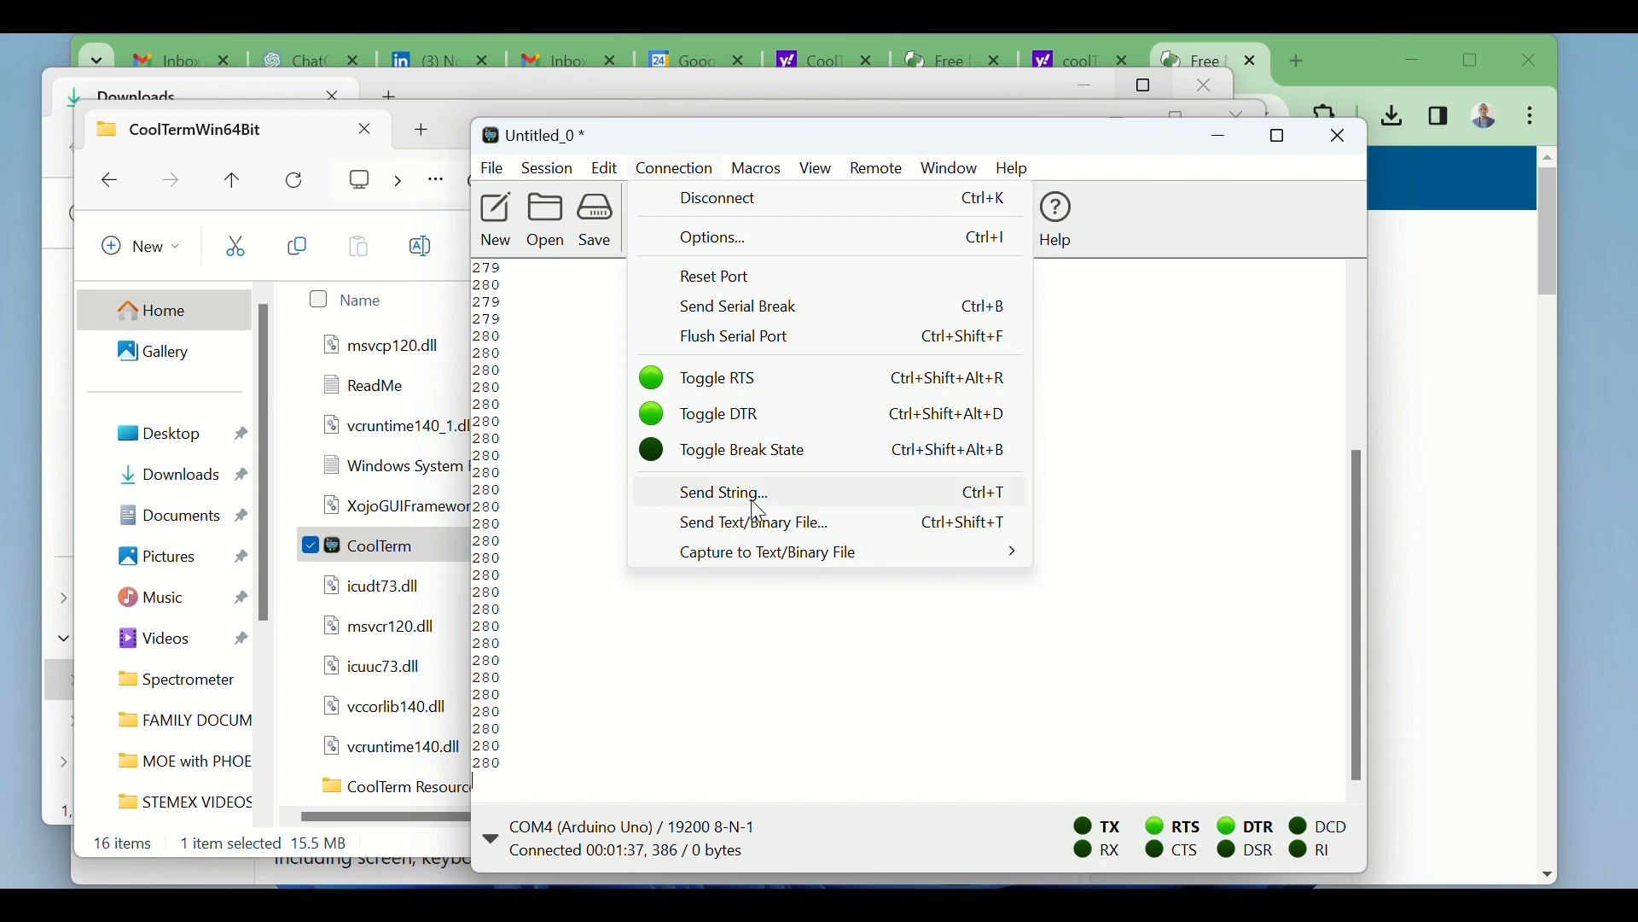
pyautogui.moveTo(772, 559)
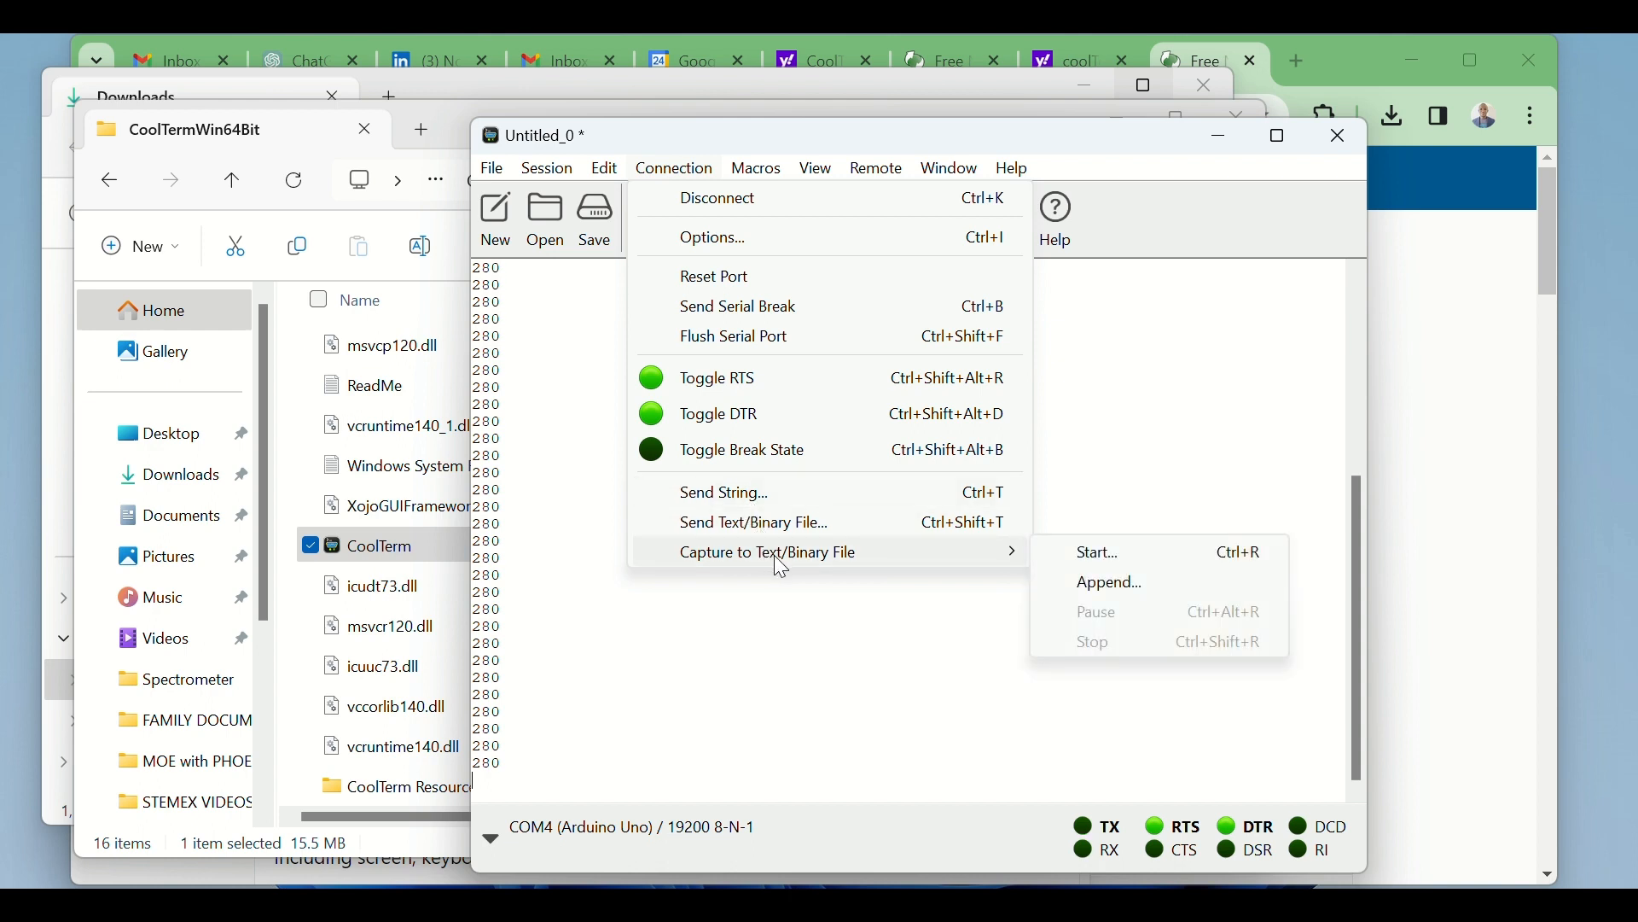
pyautogui.click(1114, 559)
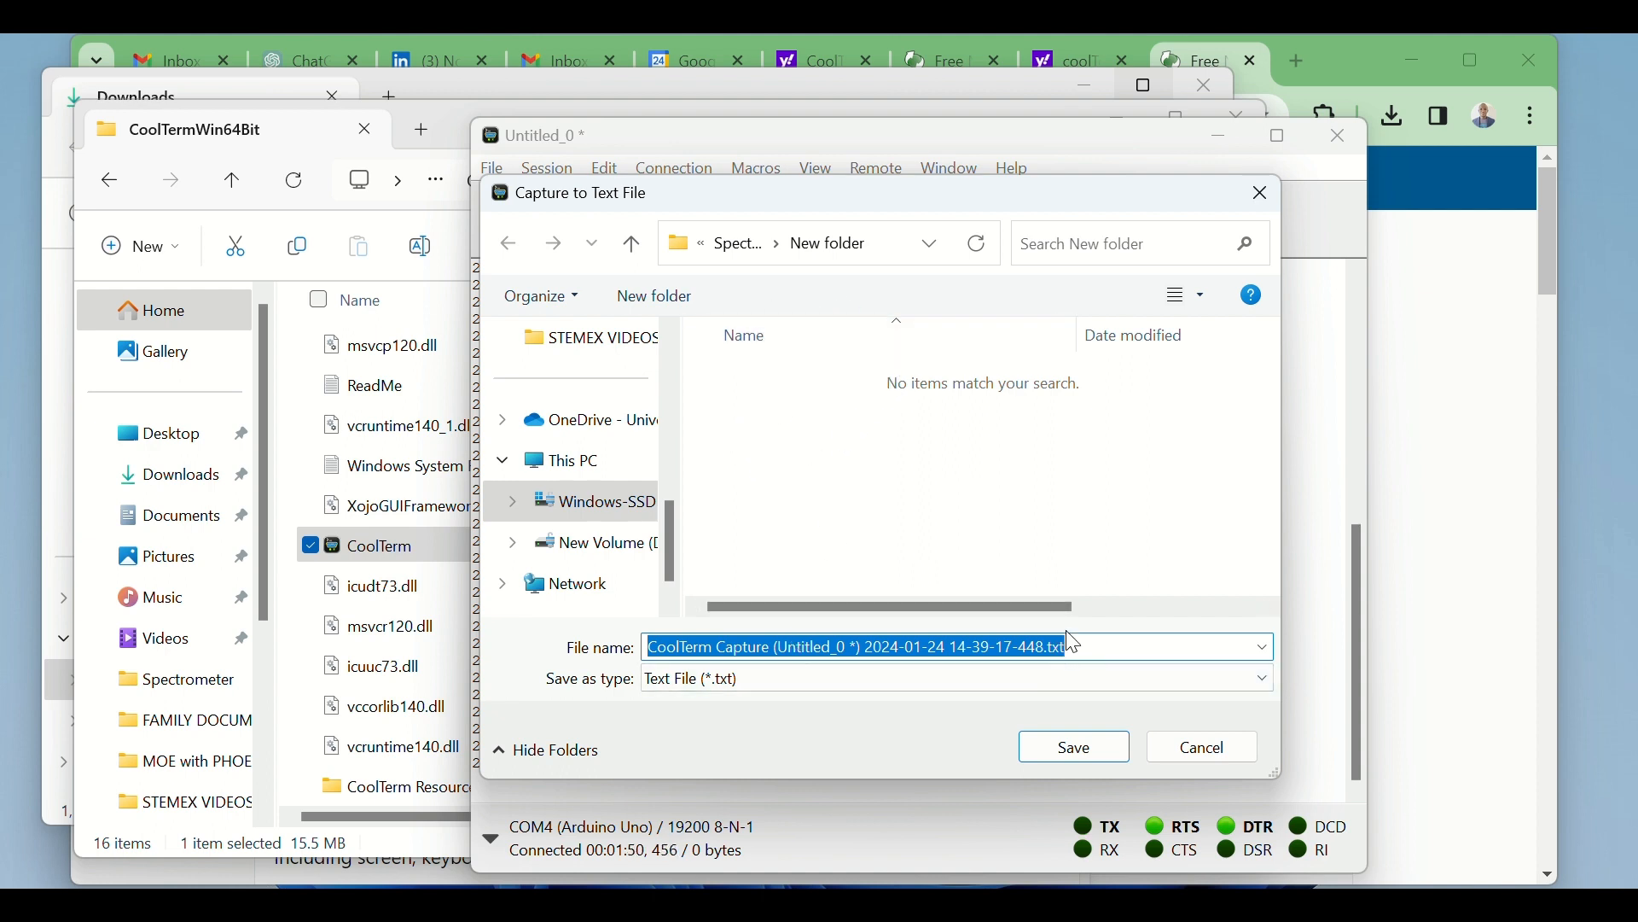
pyautogui.write('cool')
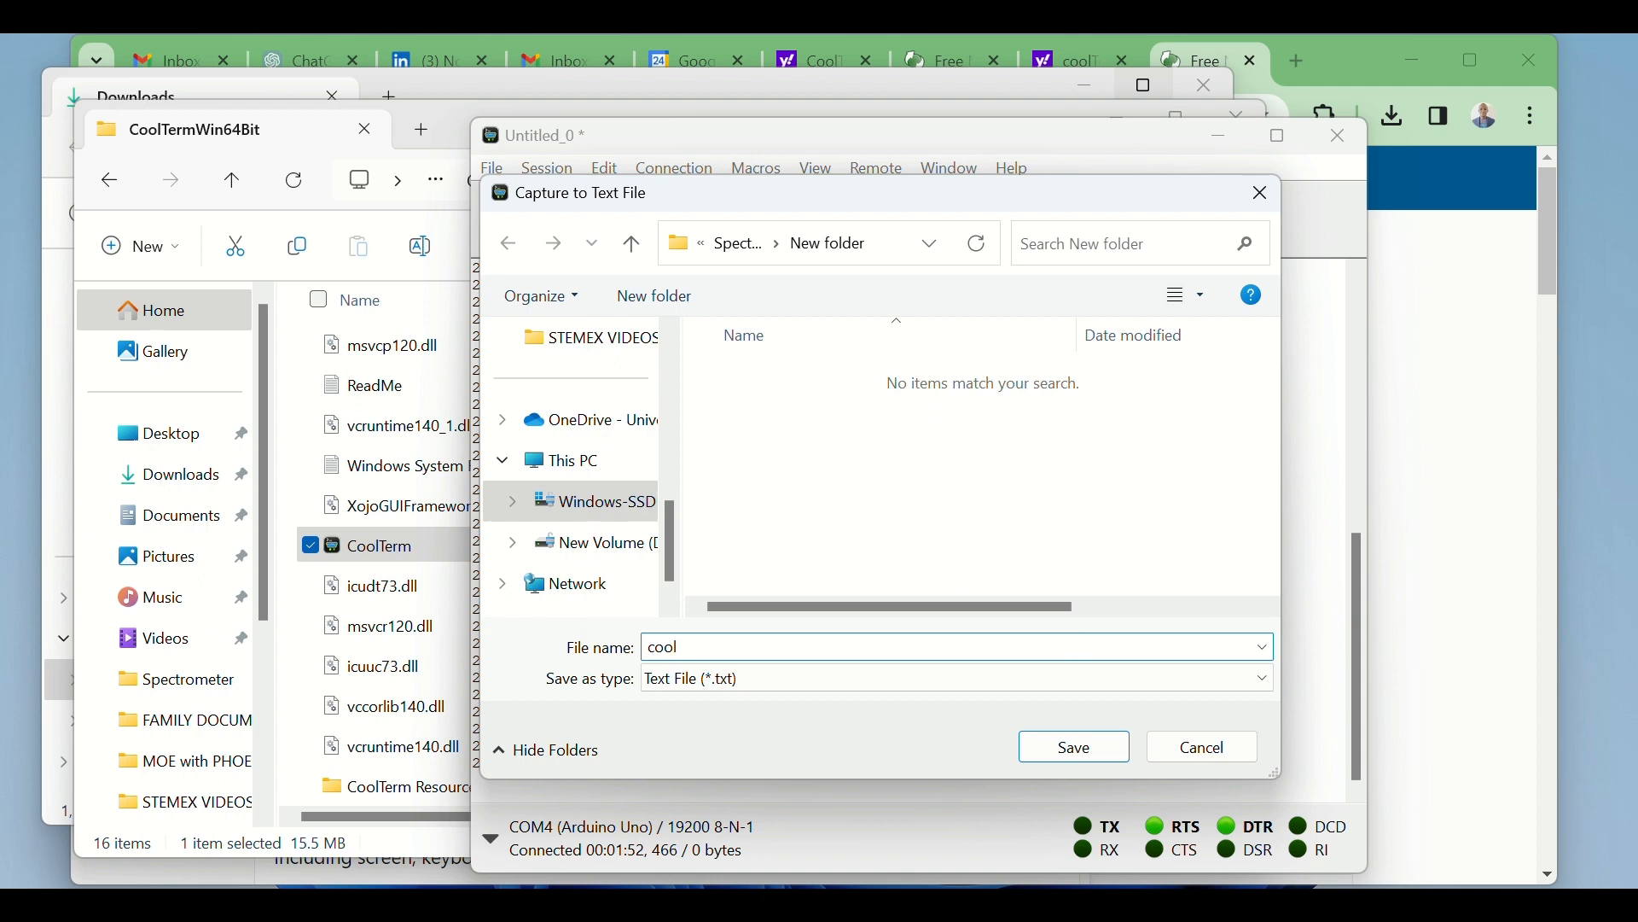
pyautogui.write('term test')
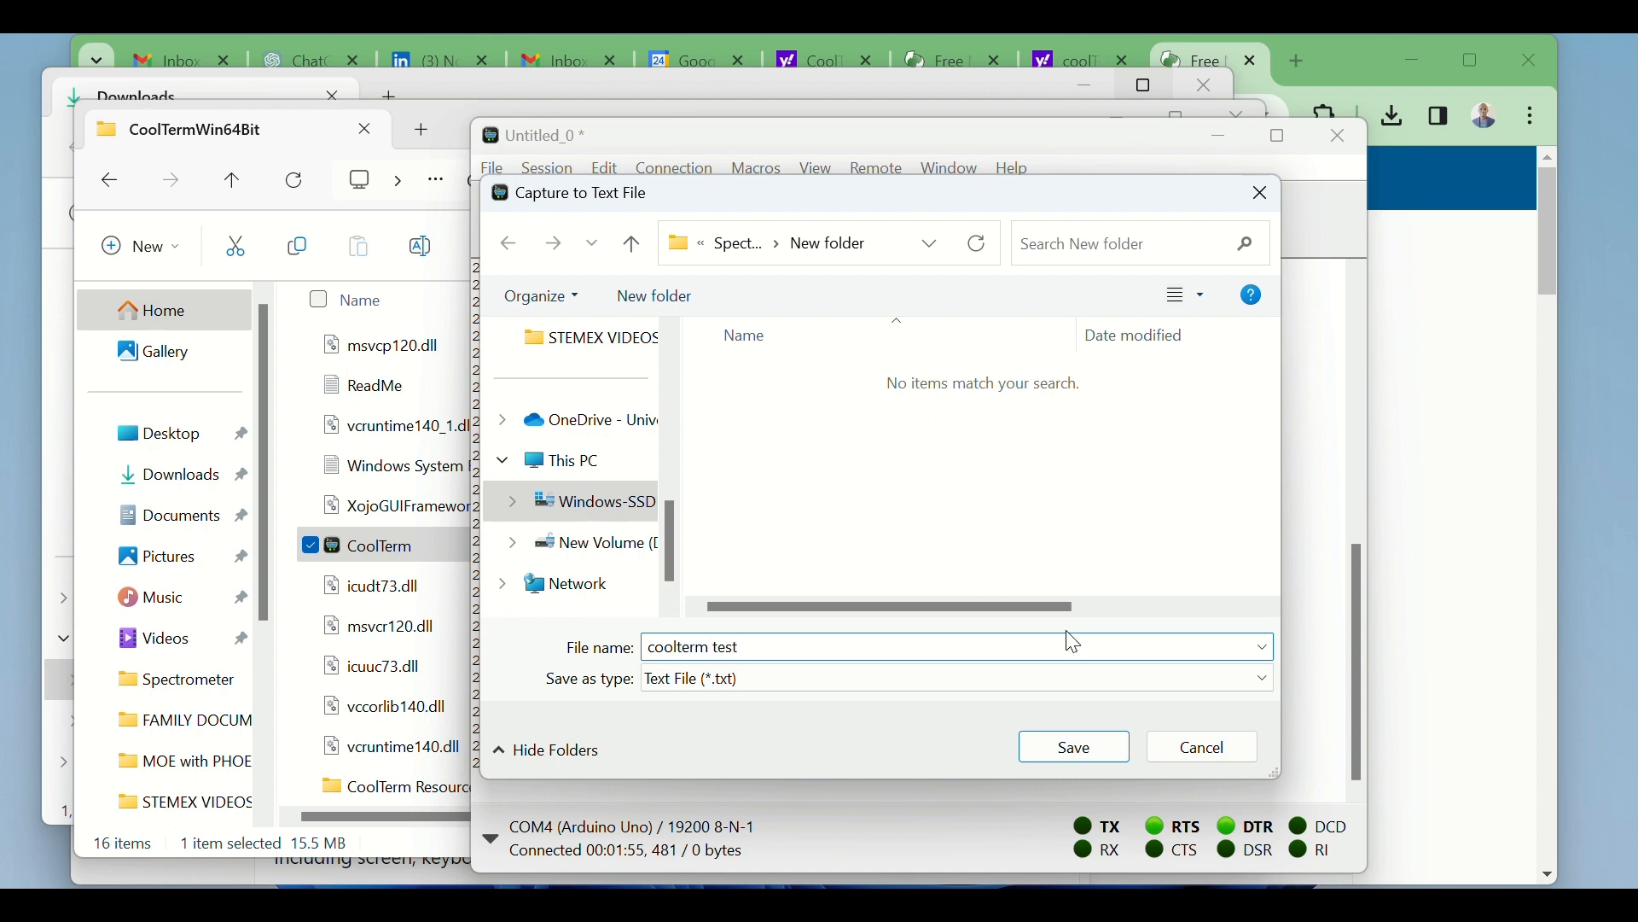
pyautogui.click(1101, 755)
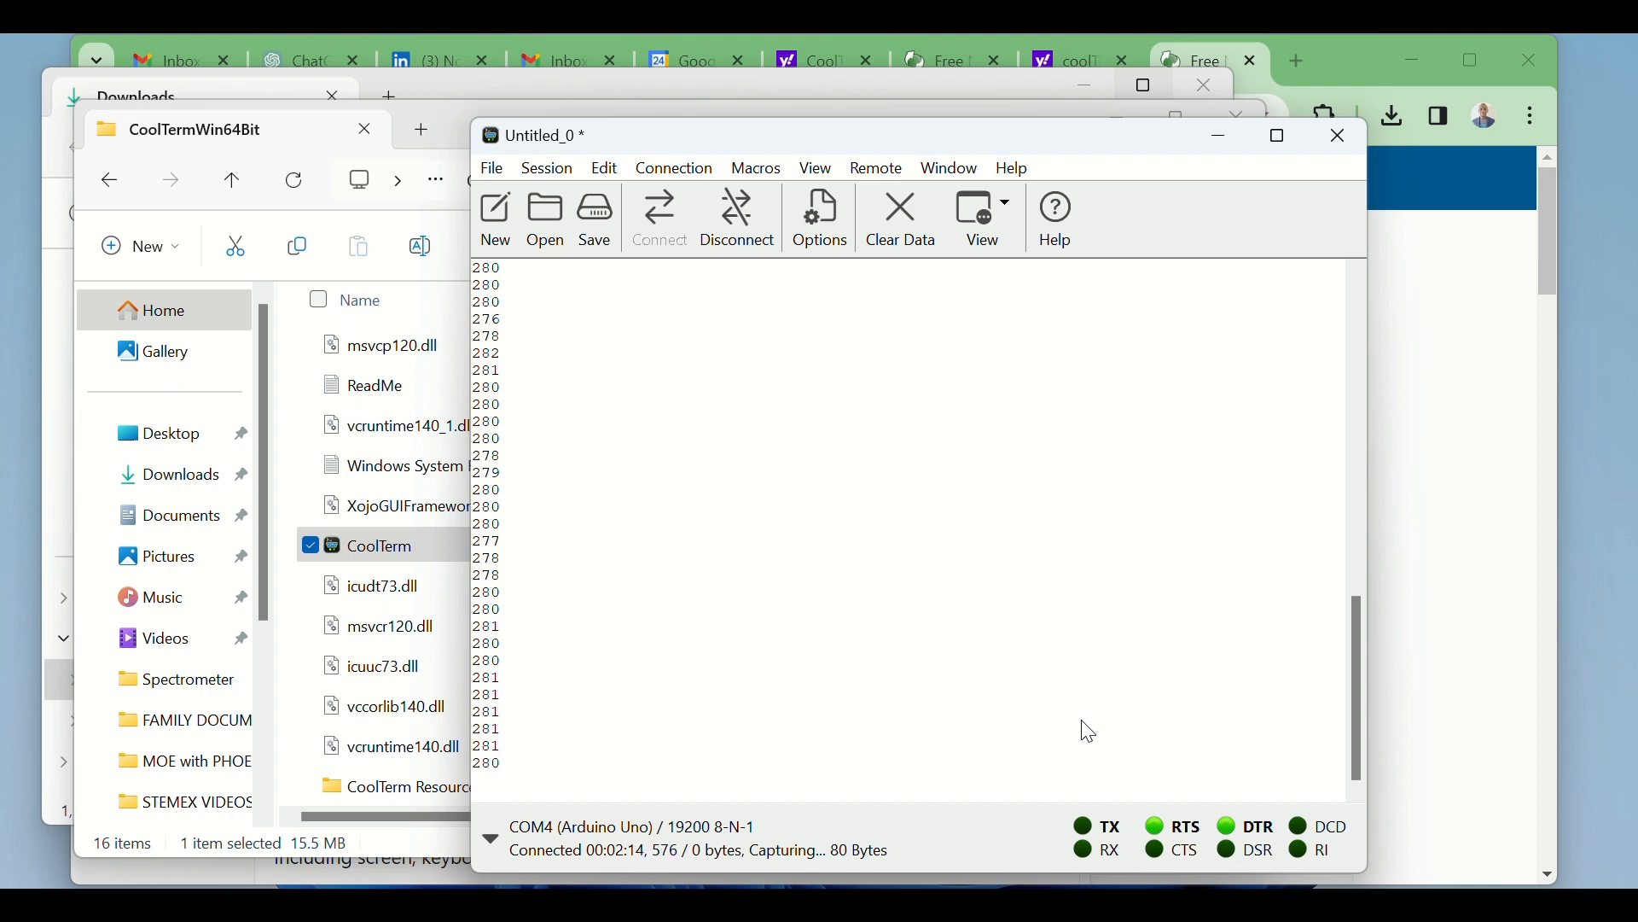
# Switch to the Spectrometer window in File Explorer and open the "coolterm test" text file from its New folder
pyautogui.click(538, 906)
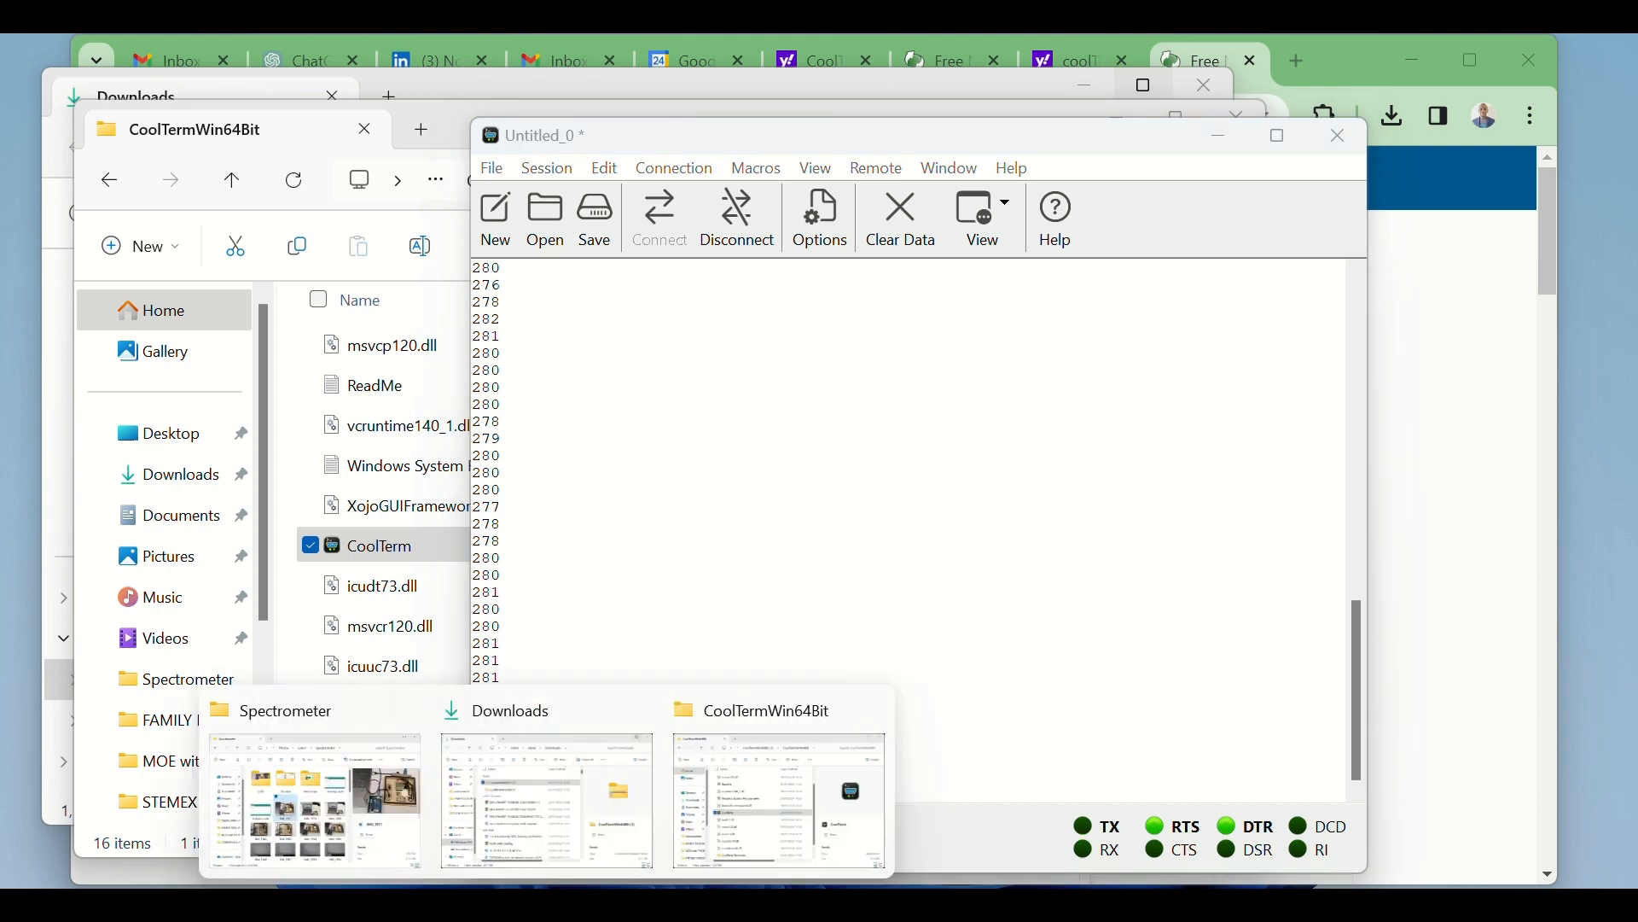
pyautogui.click(316, 788)
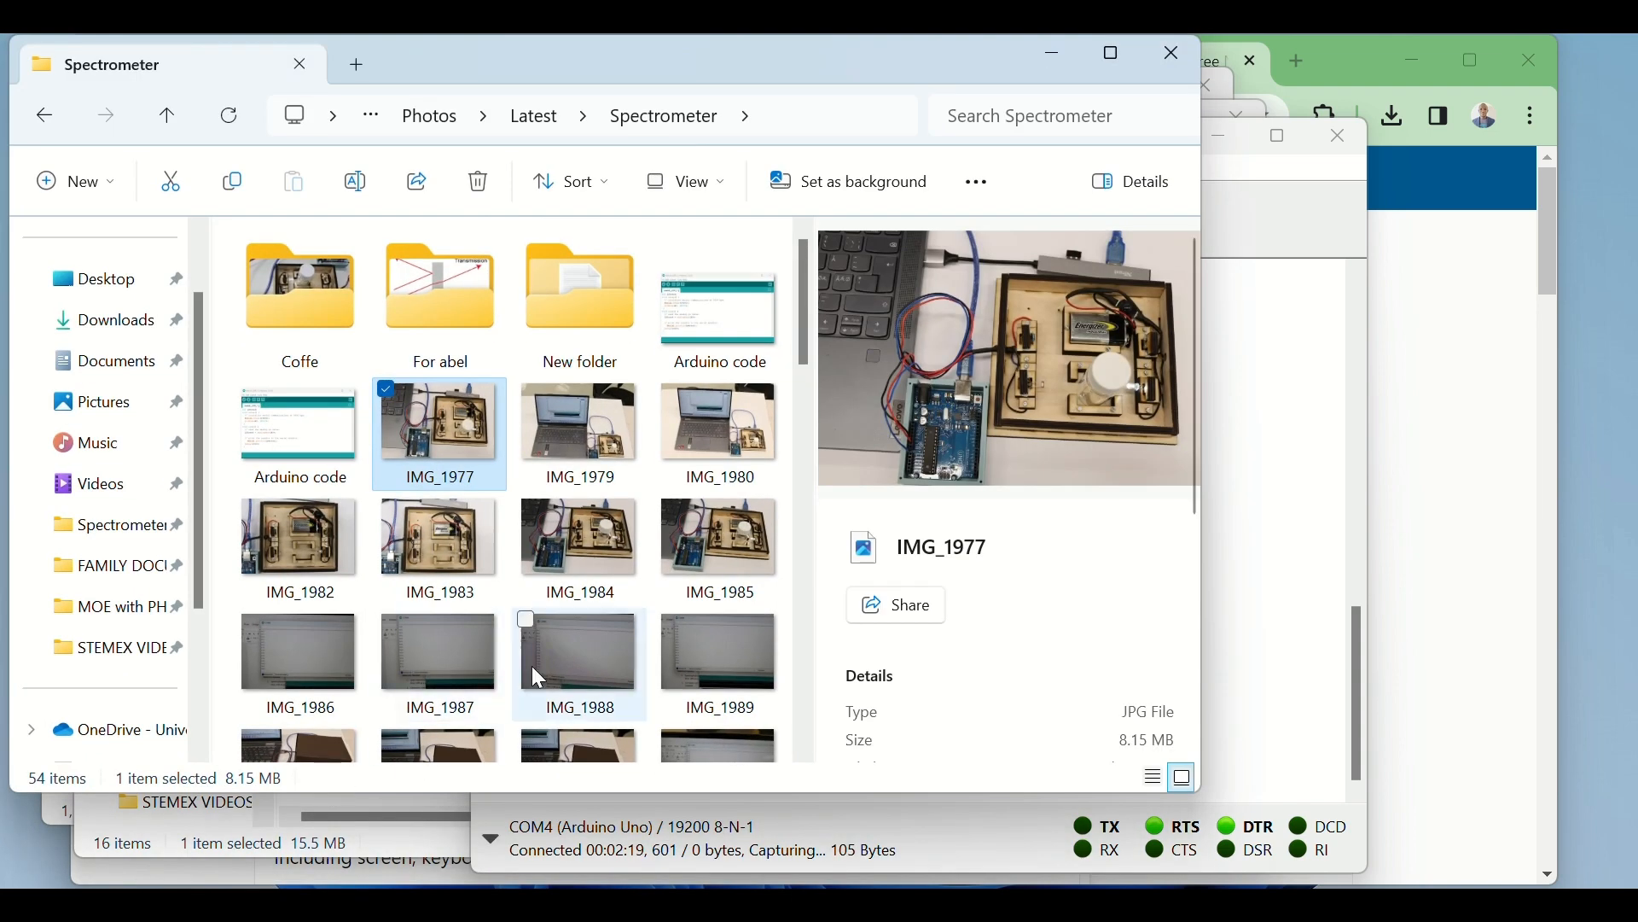
pyautogui.doubleClick(588, 299)
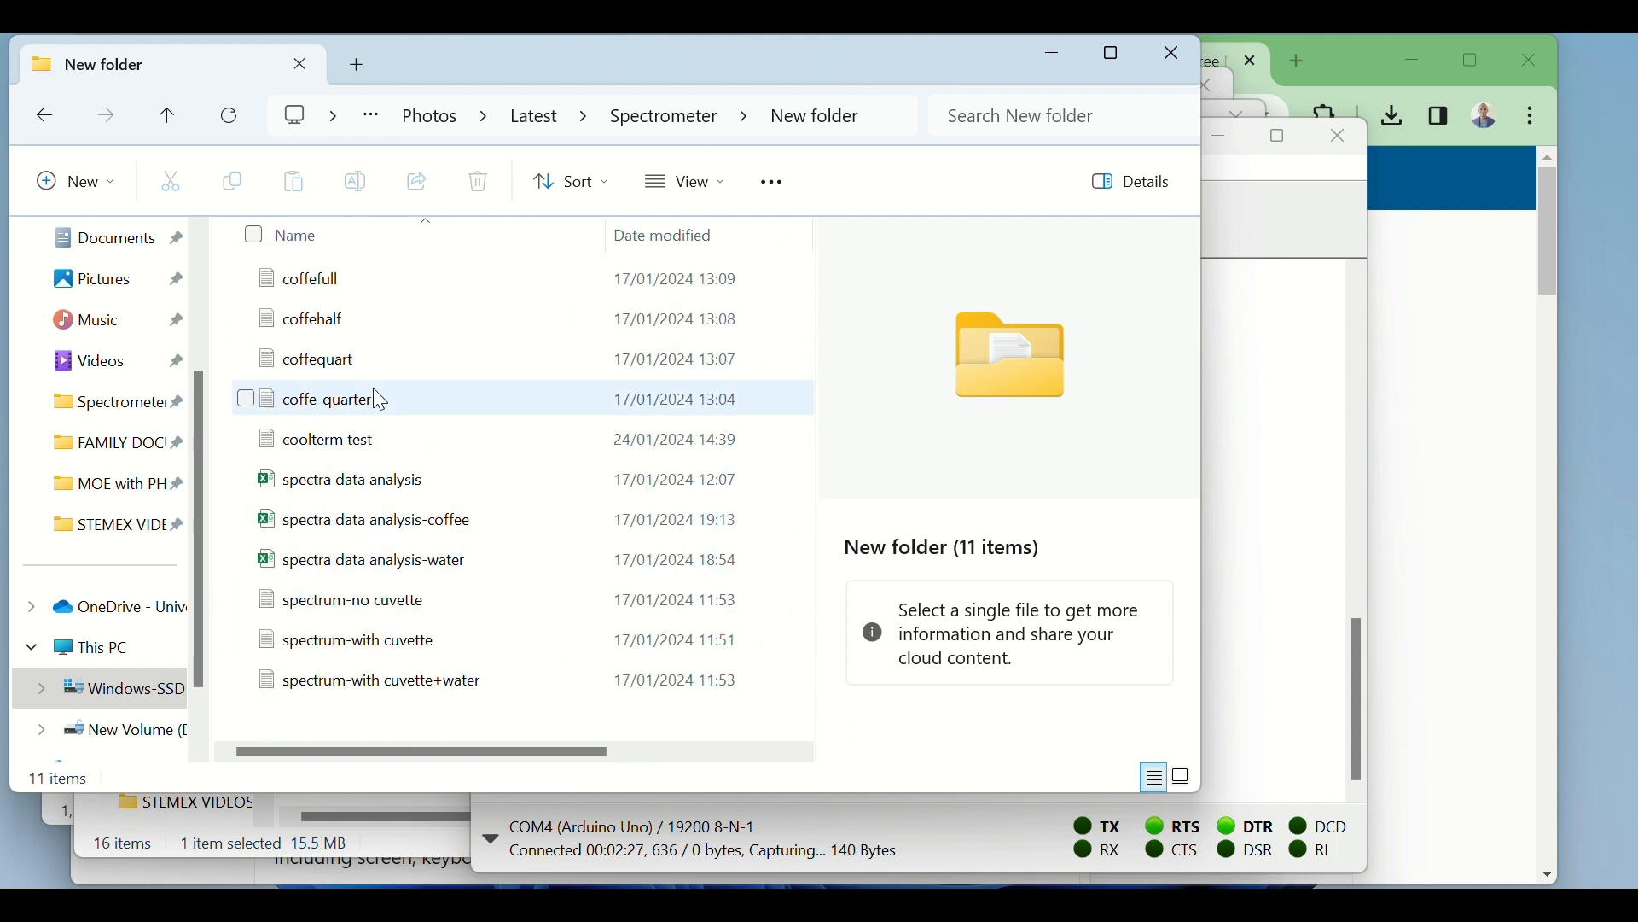
pyautogui.doubleClick(376, 456)
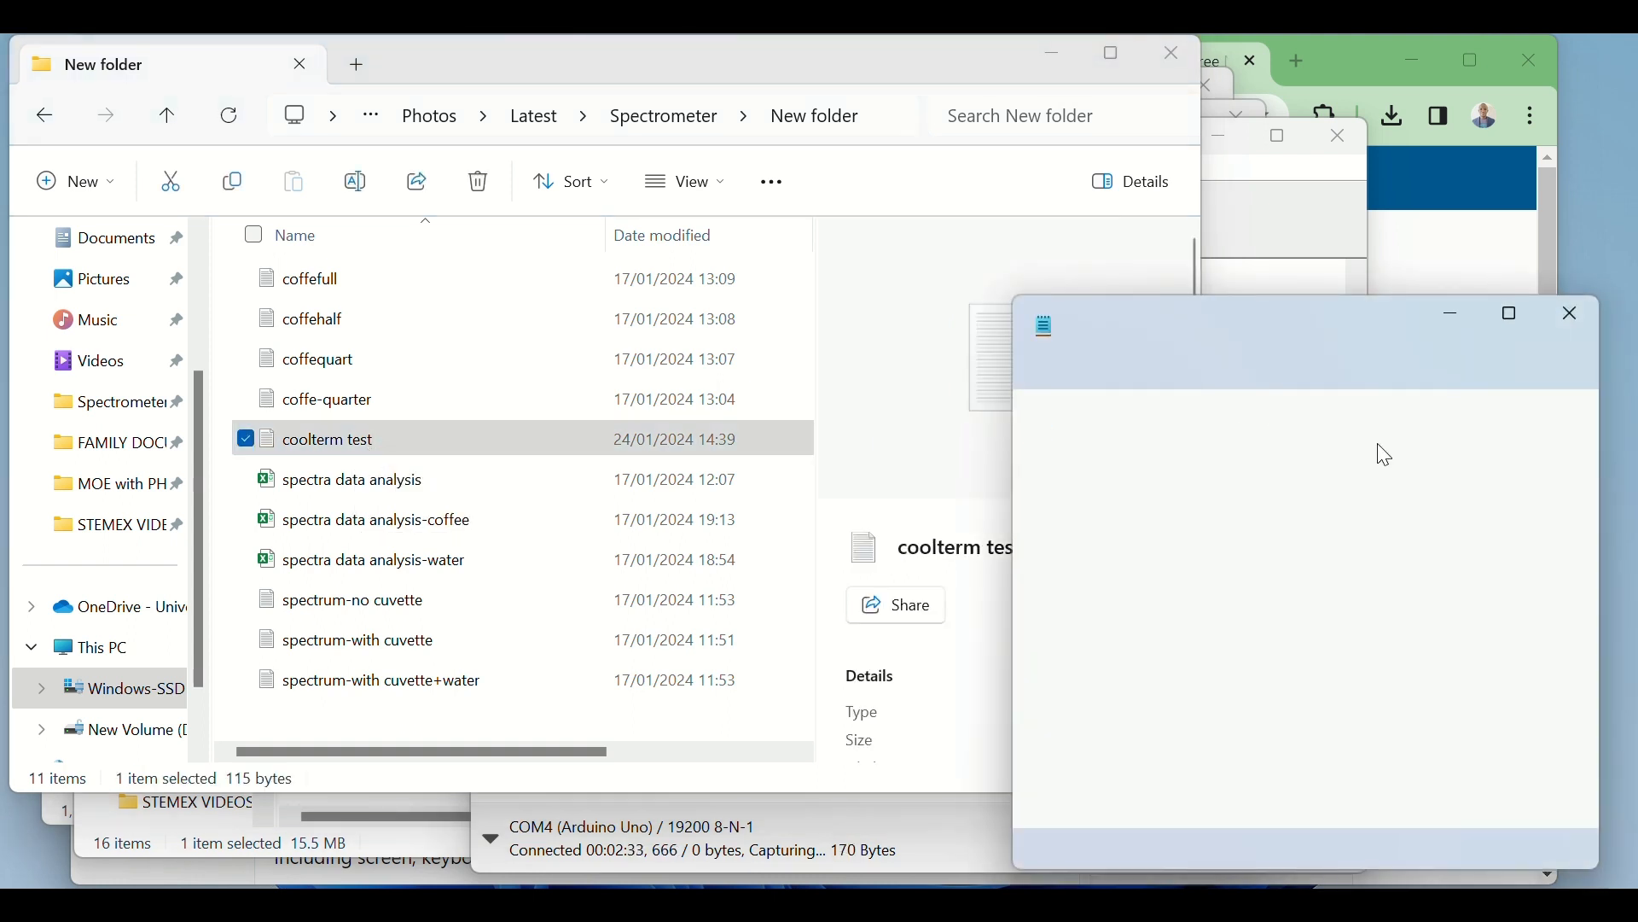
# Review the captured sensor readings in the "coolterm test" file, highlighting the first 15 lines, and close Notepad
pyautogui.scroll(-5, 1110, 630)
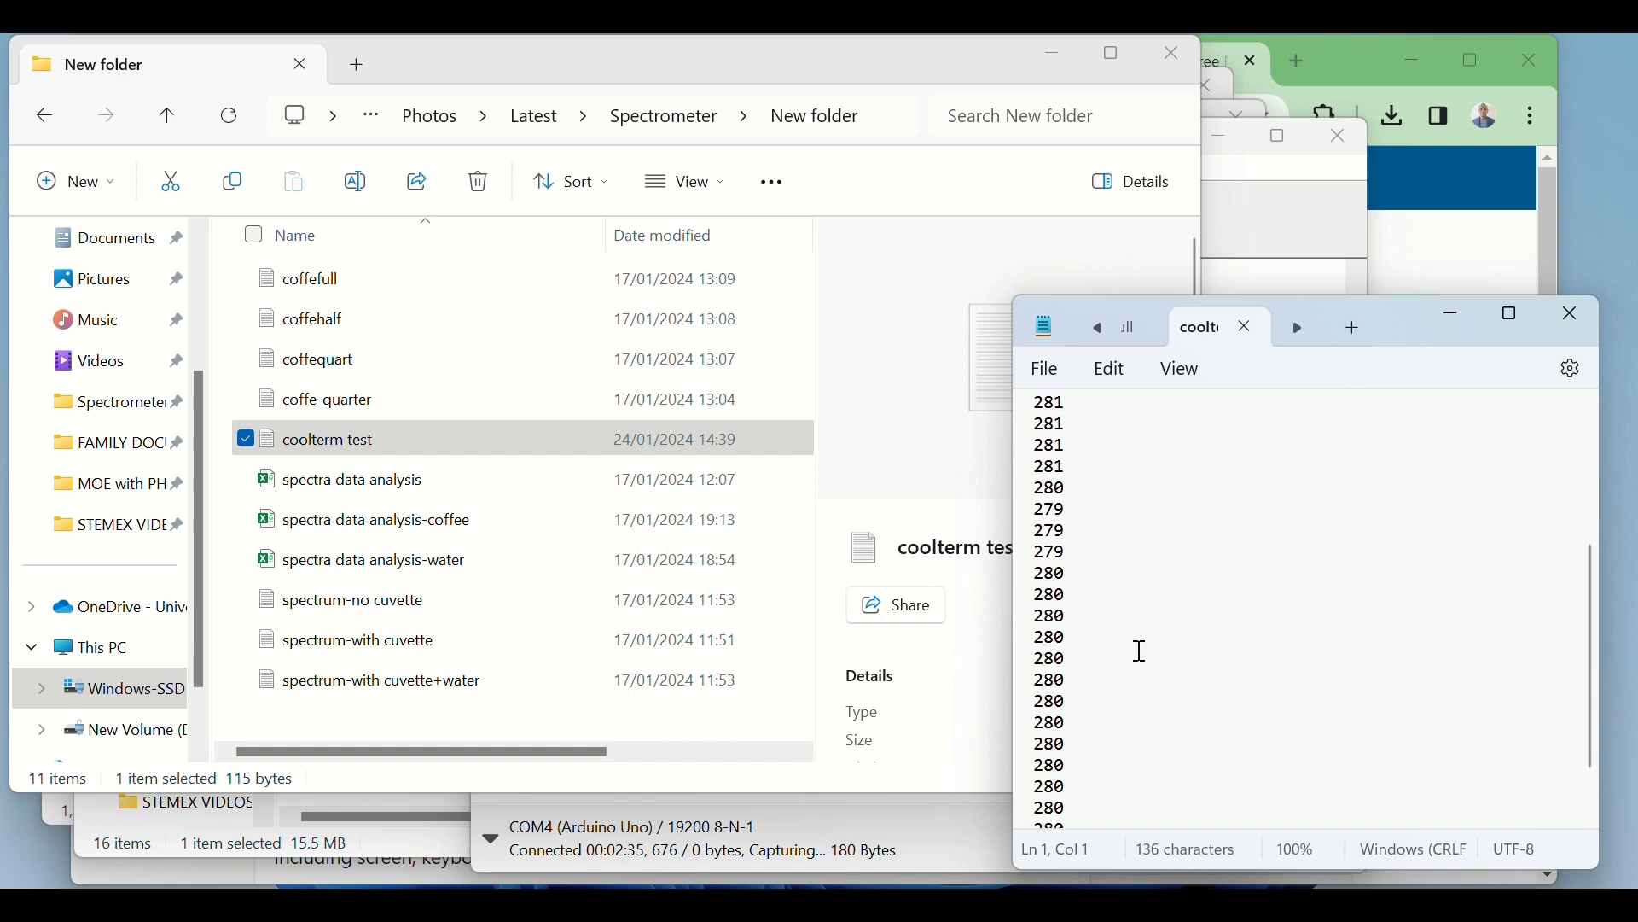
pyautogui.scroll(8, 1061, 662)
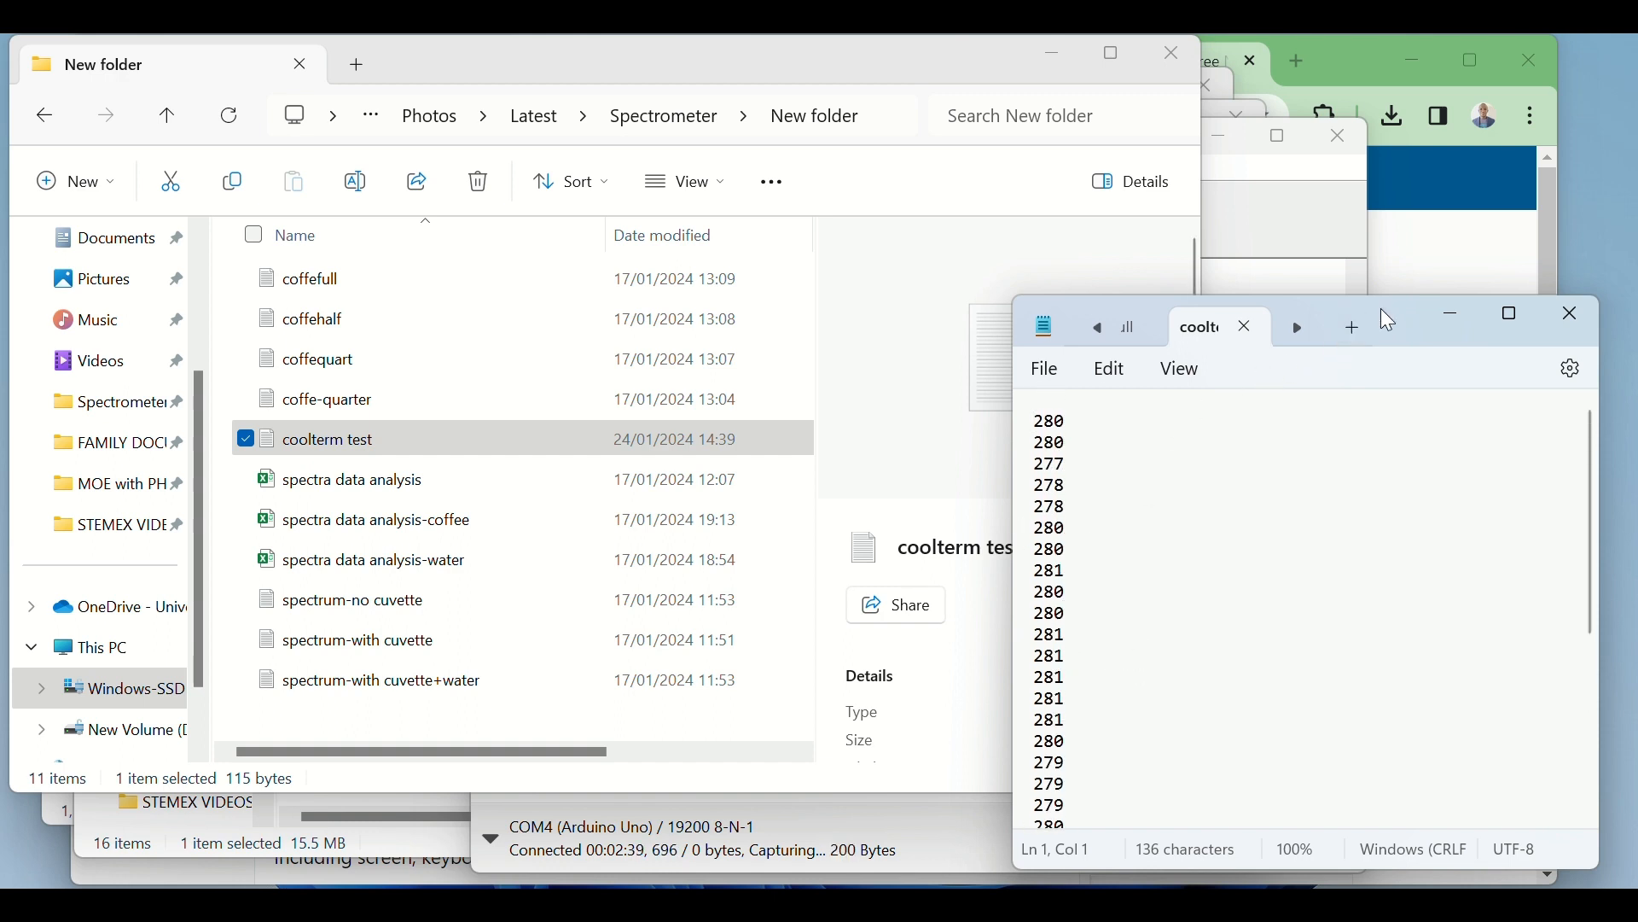
pyautogui.moveTo(1387, 314); pyautogui.dragTo(952, 259)
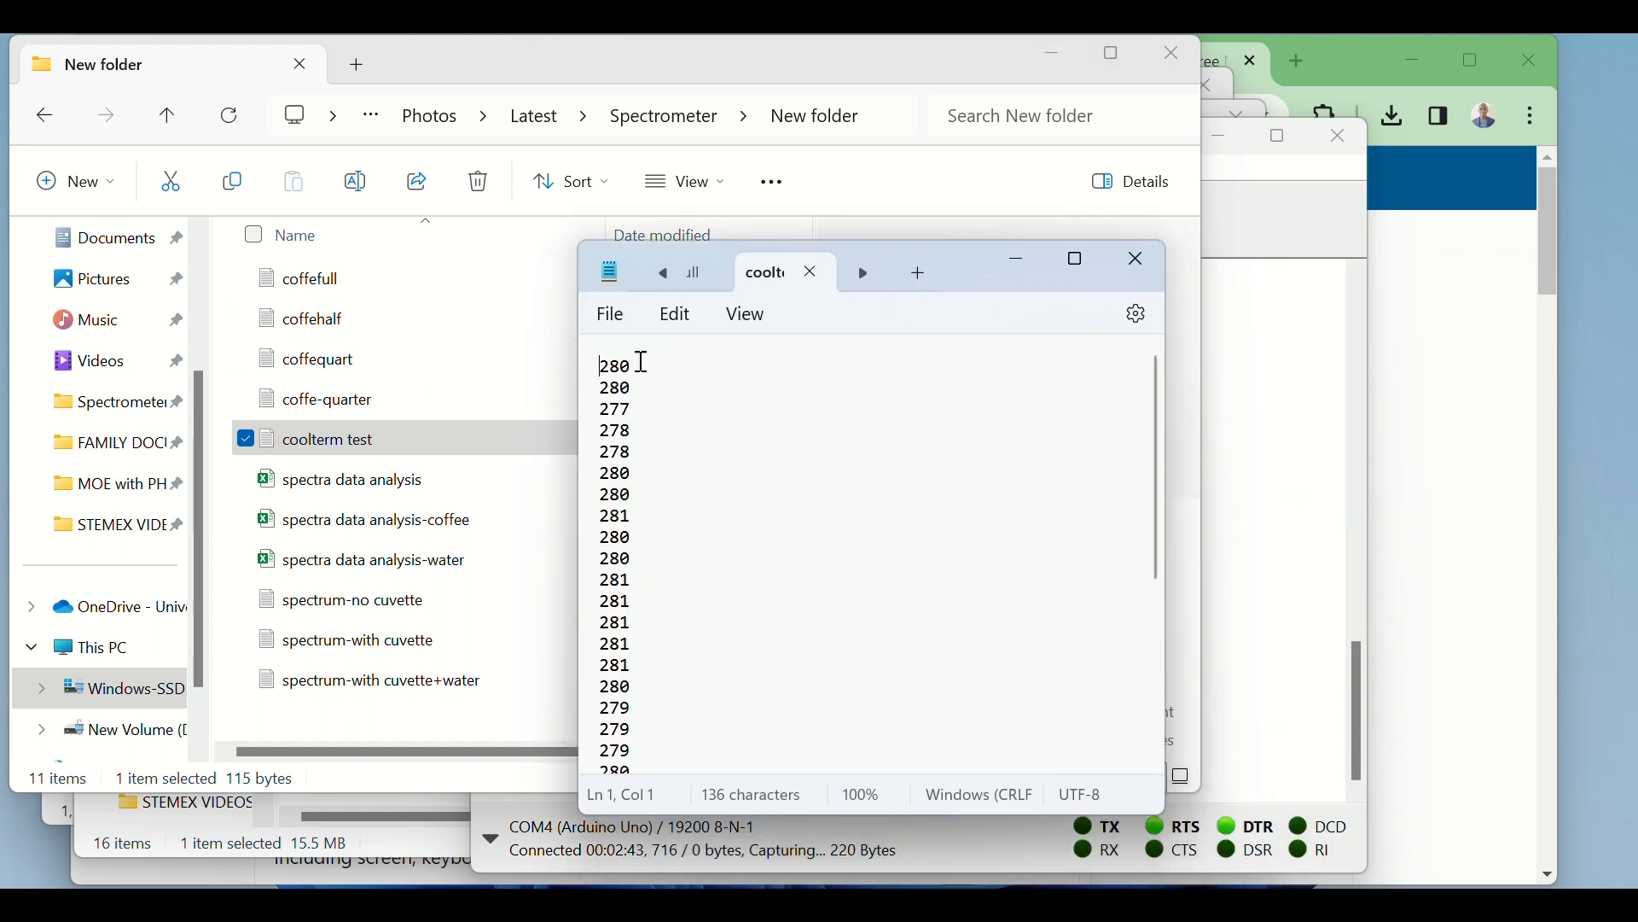
pyautogui.moveTo(597, 367); pyautogui.dragTo(673, 680)
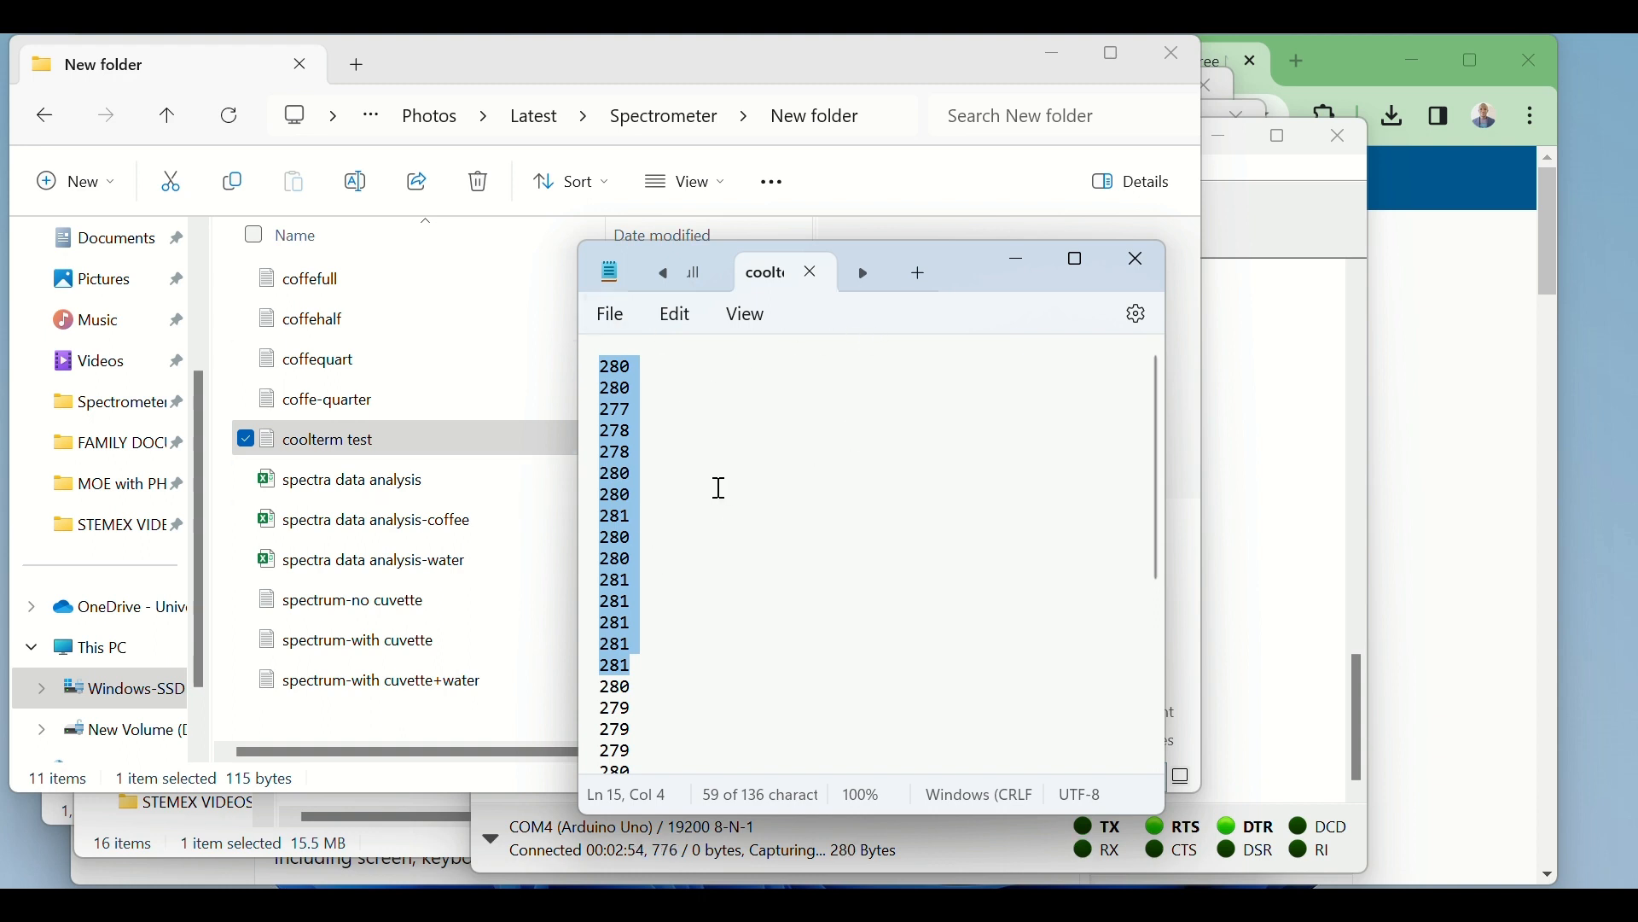
pyautogui.click(1141, 260)
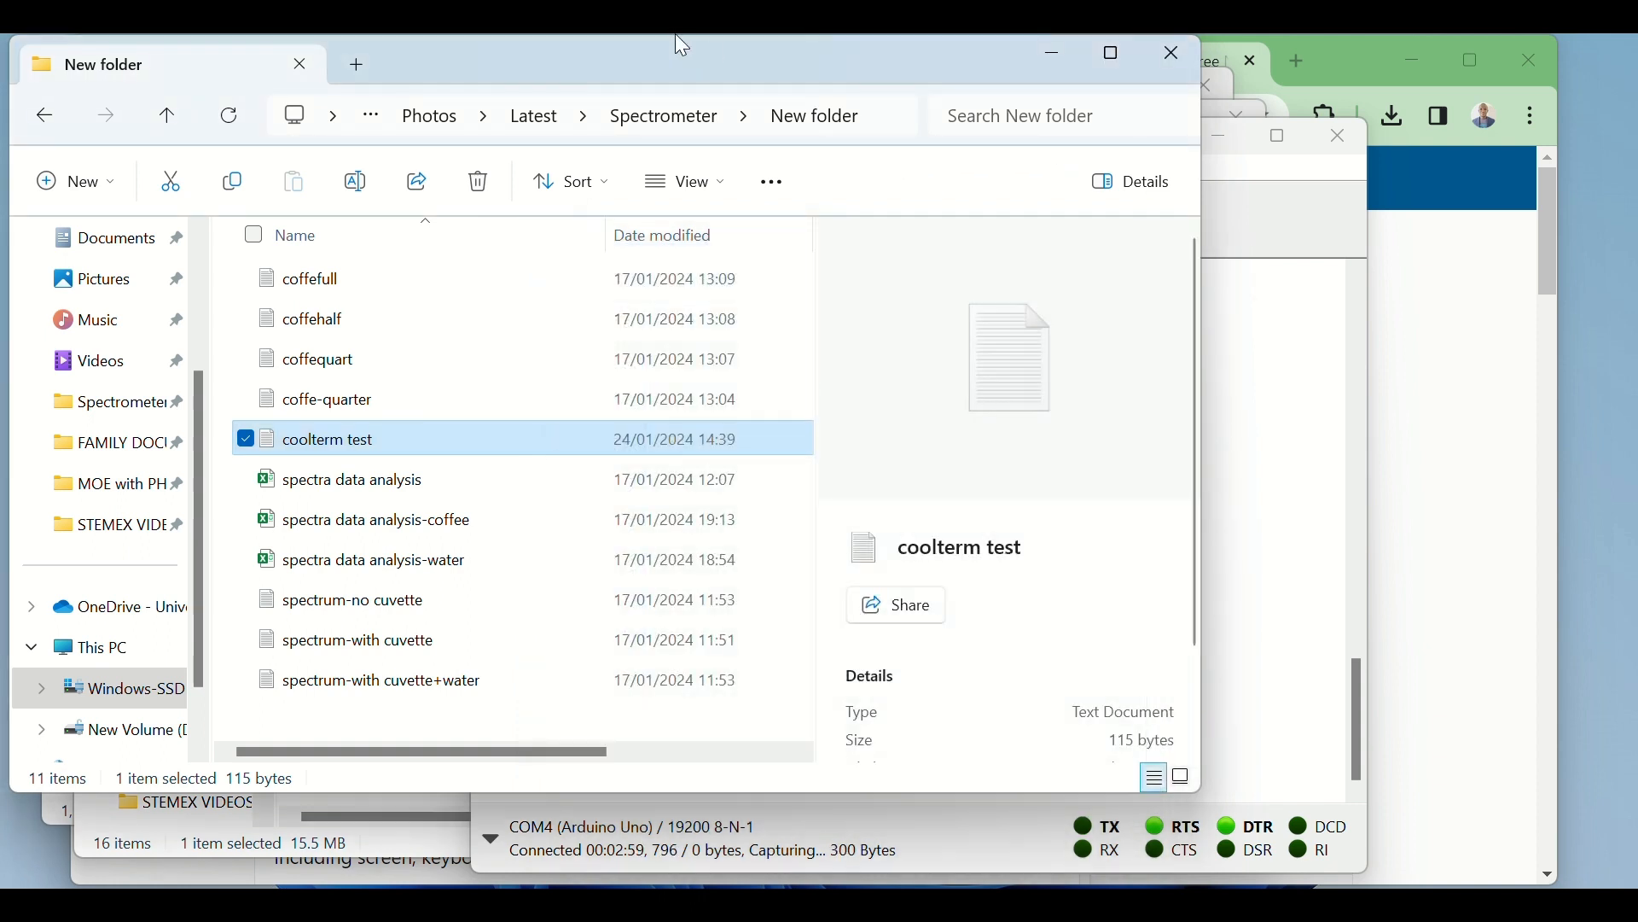